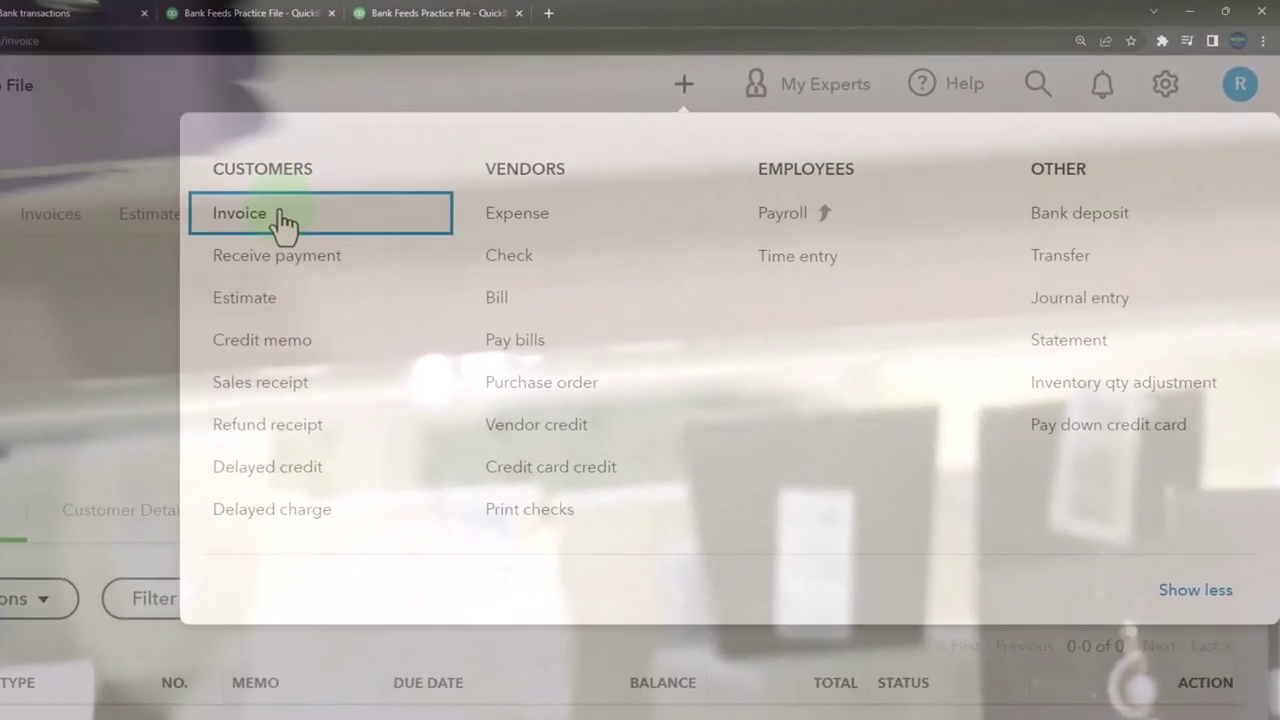
- Create invoice #1002 for Customer 2, filling in its billing address and Net 30 terms
left_click(420, 181)
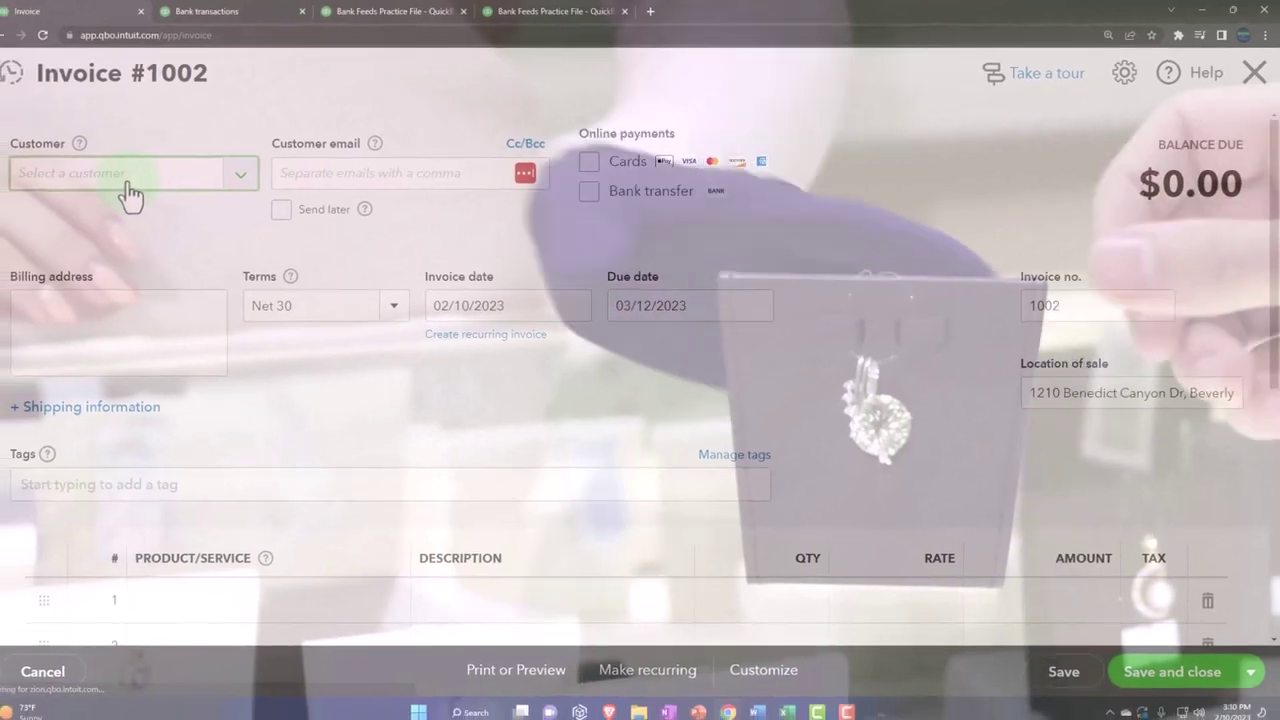
left_click(143, 190)
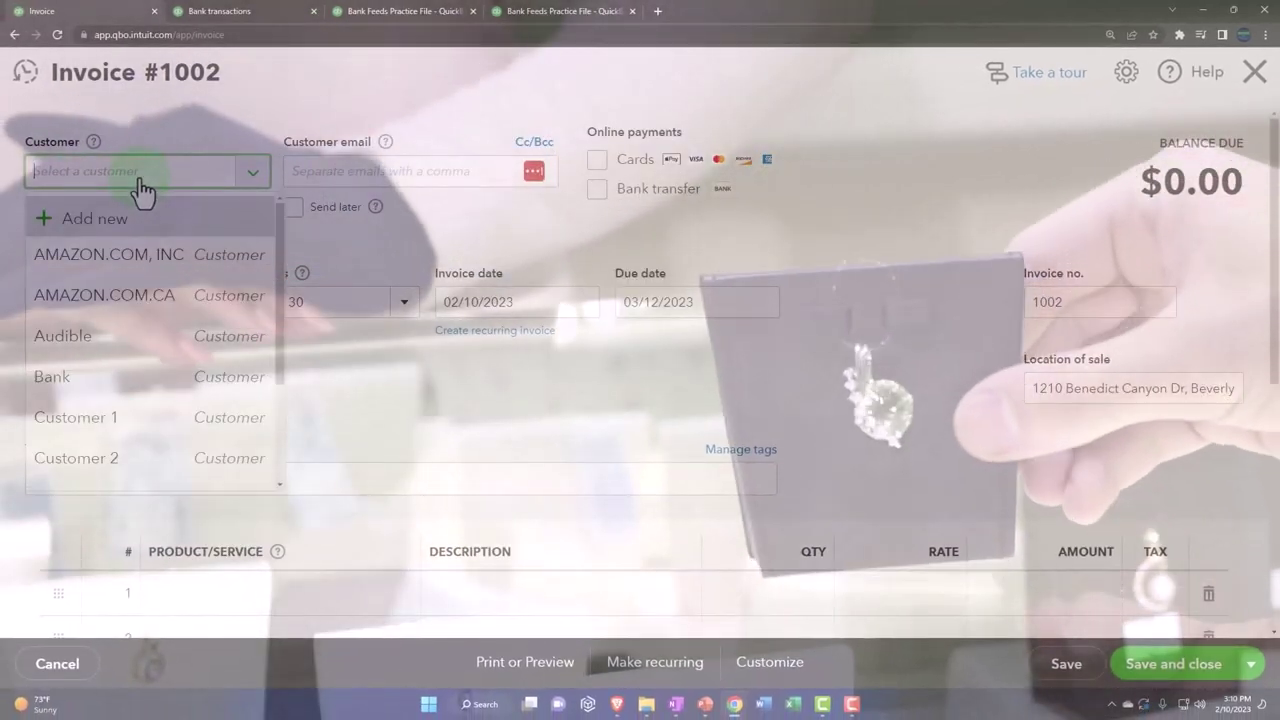
left_click(136, 458)
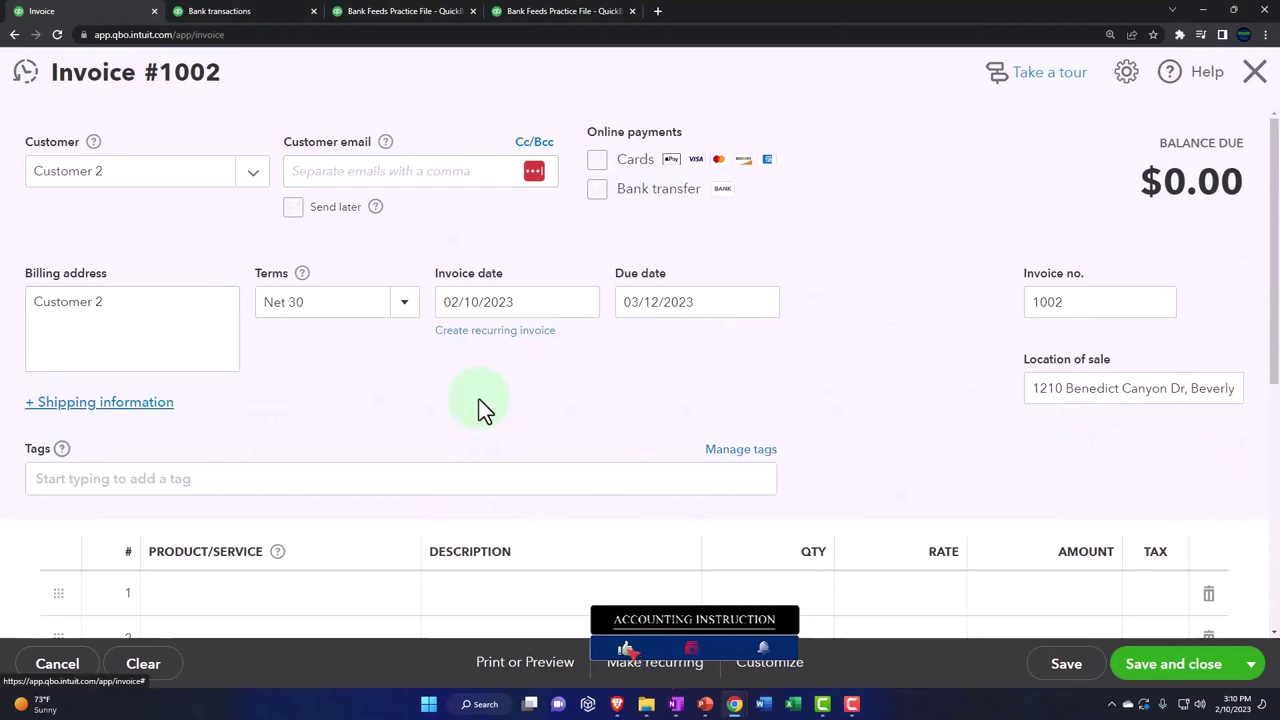
- Make Inv Sales Tax the first invoice line, 1 at 125, taxable
scroll(481, 399, "down", 2)
left_click(266, 390)
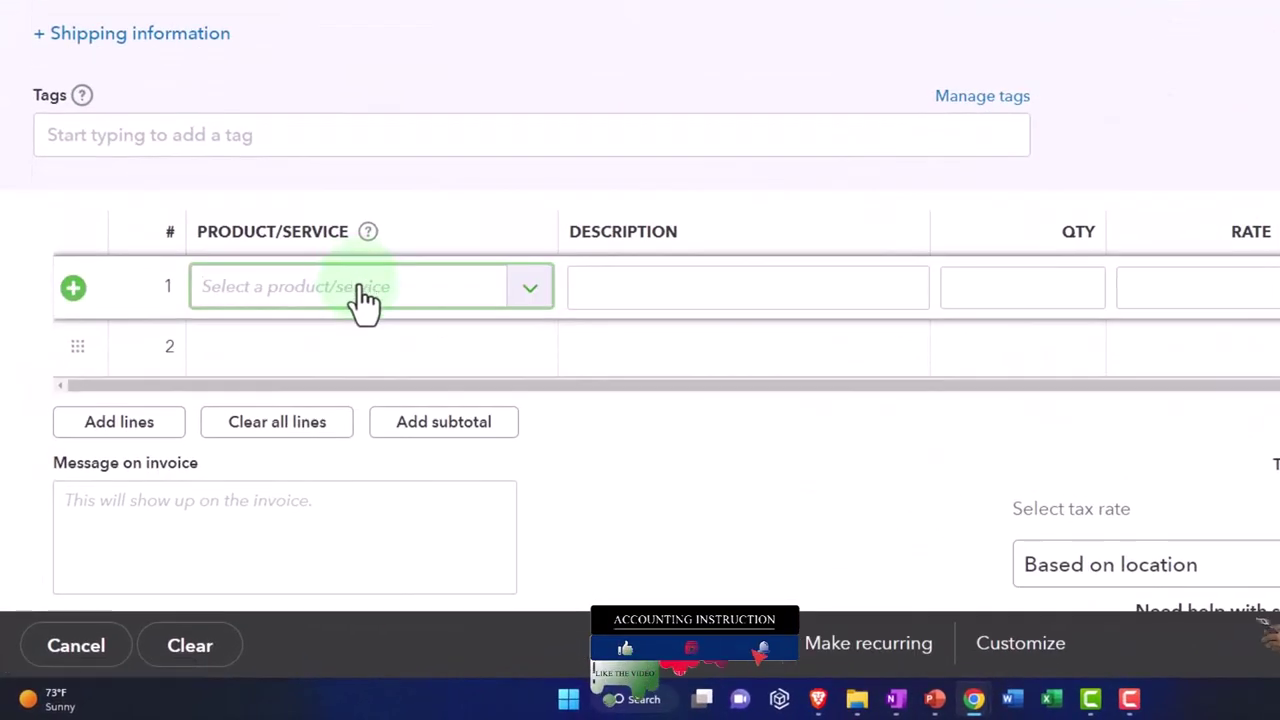
left_click(340, 562)
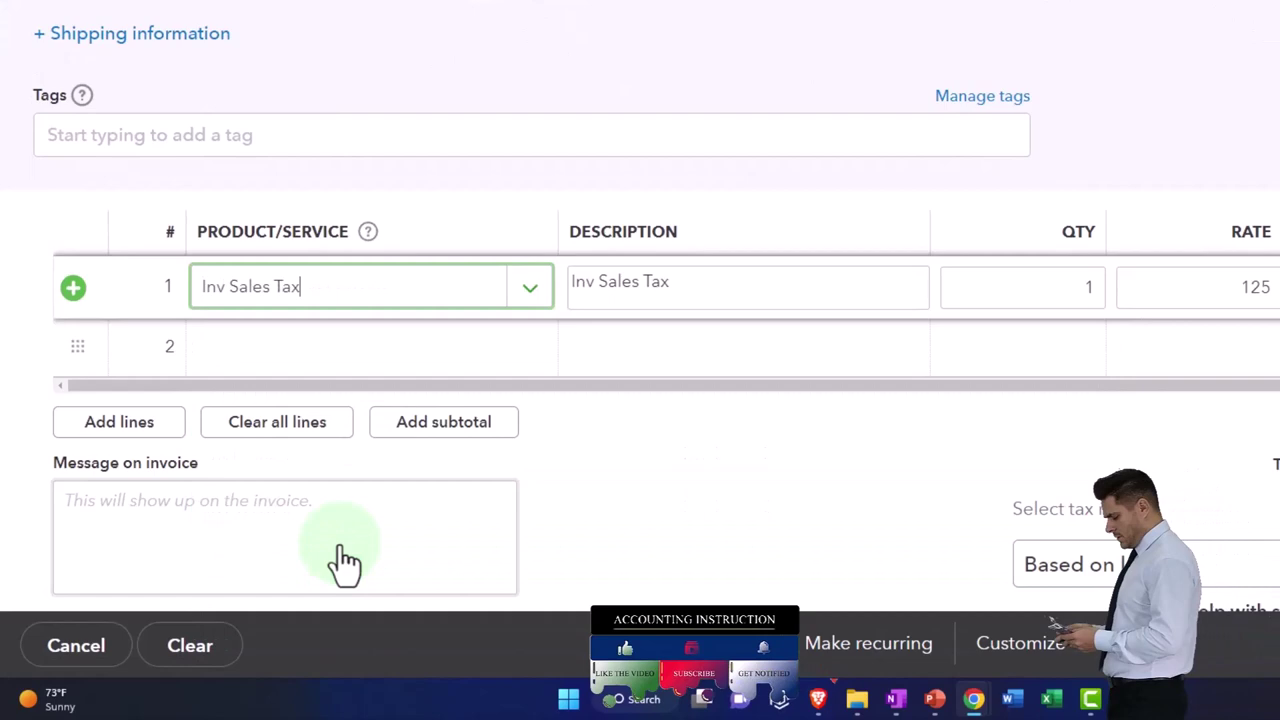
key("Tab")
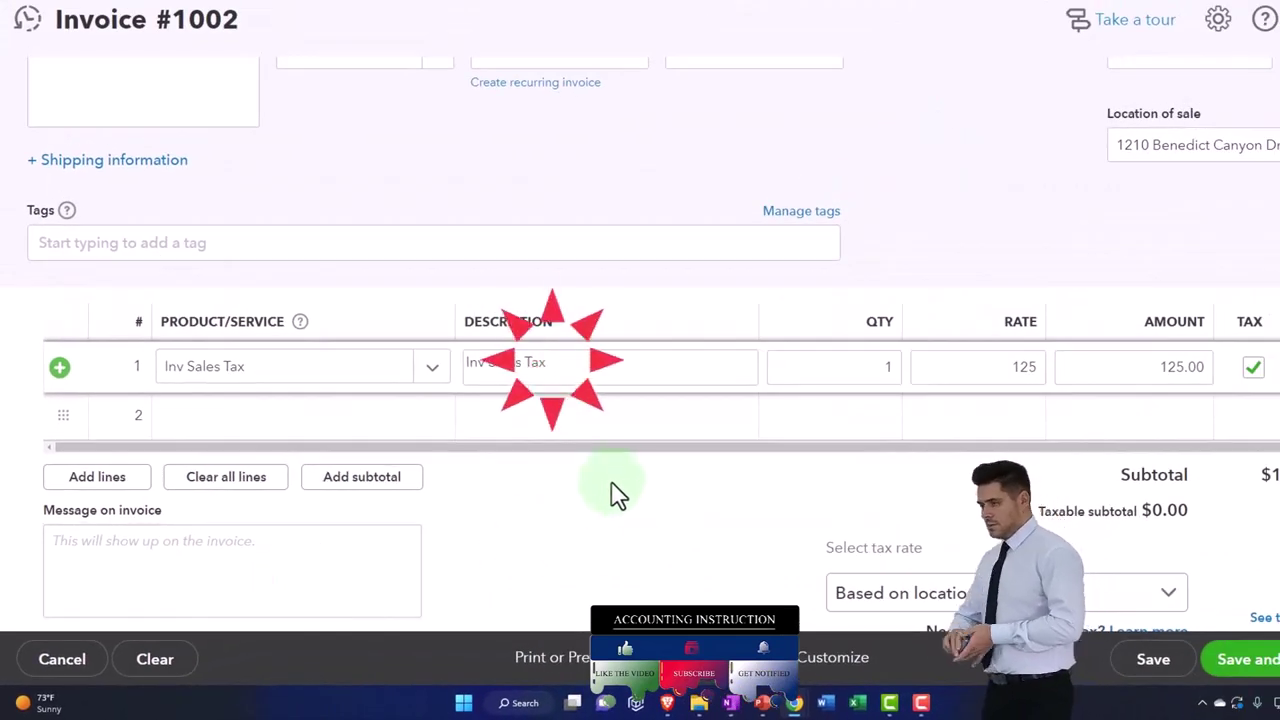
left_click(691, 423)
scroll(691, 425, "down", 2)
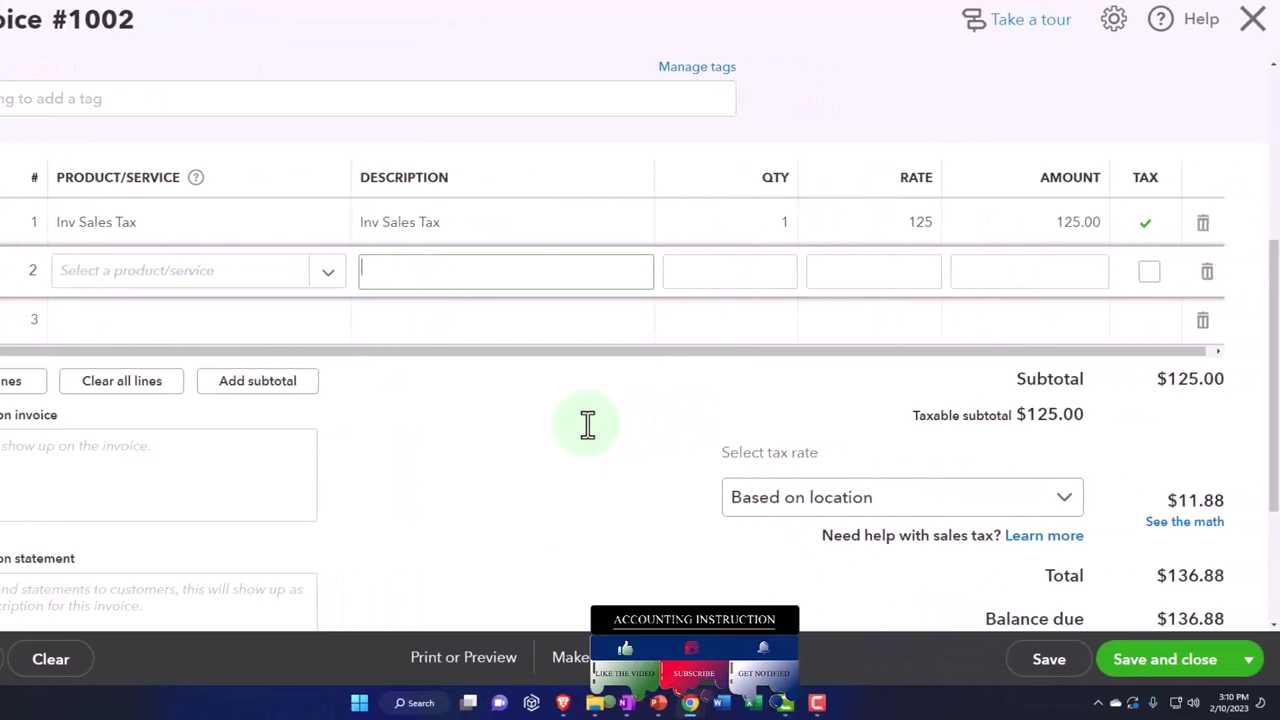
scroll(588, 425, "up", 4)
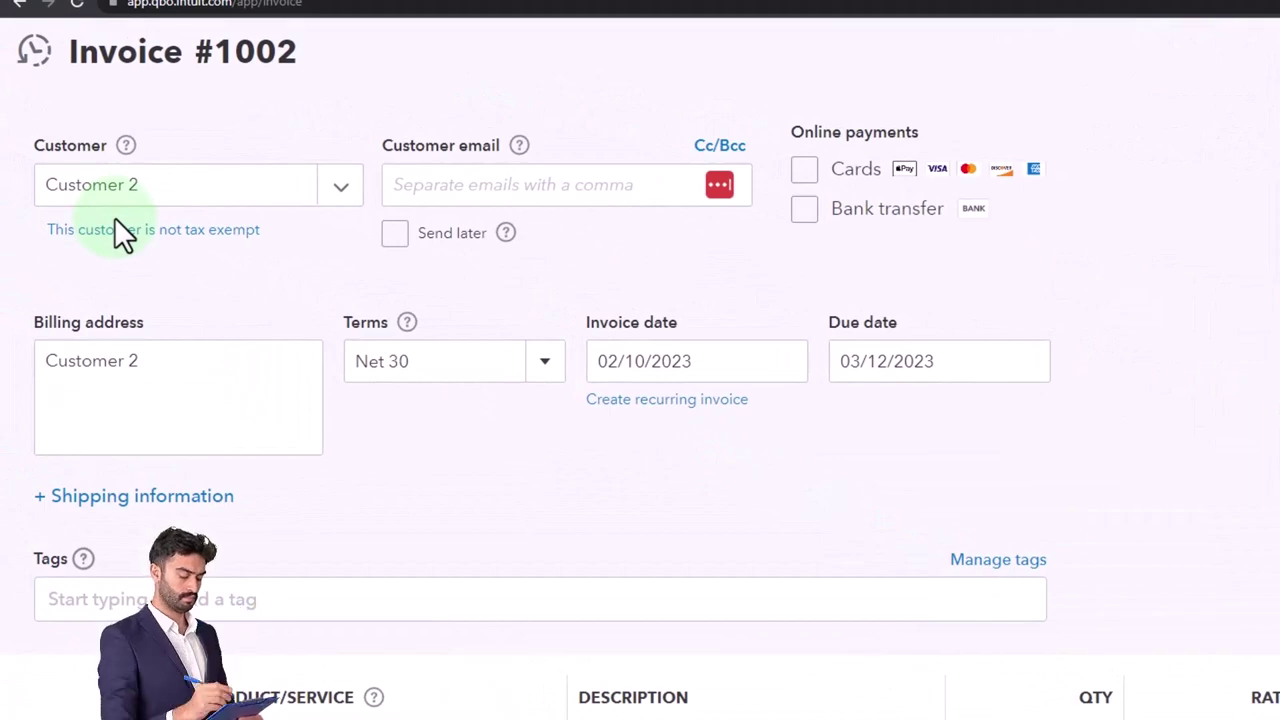
scroll(115, 230, "down", 5)
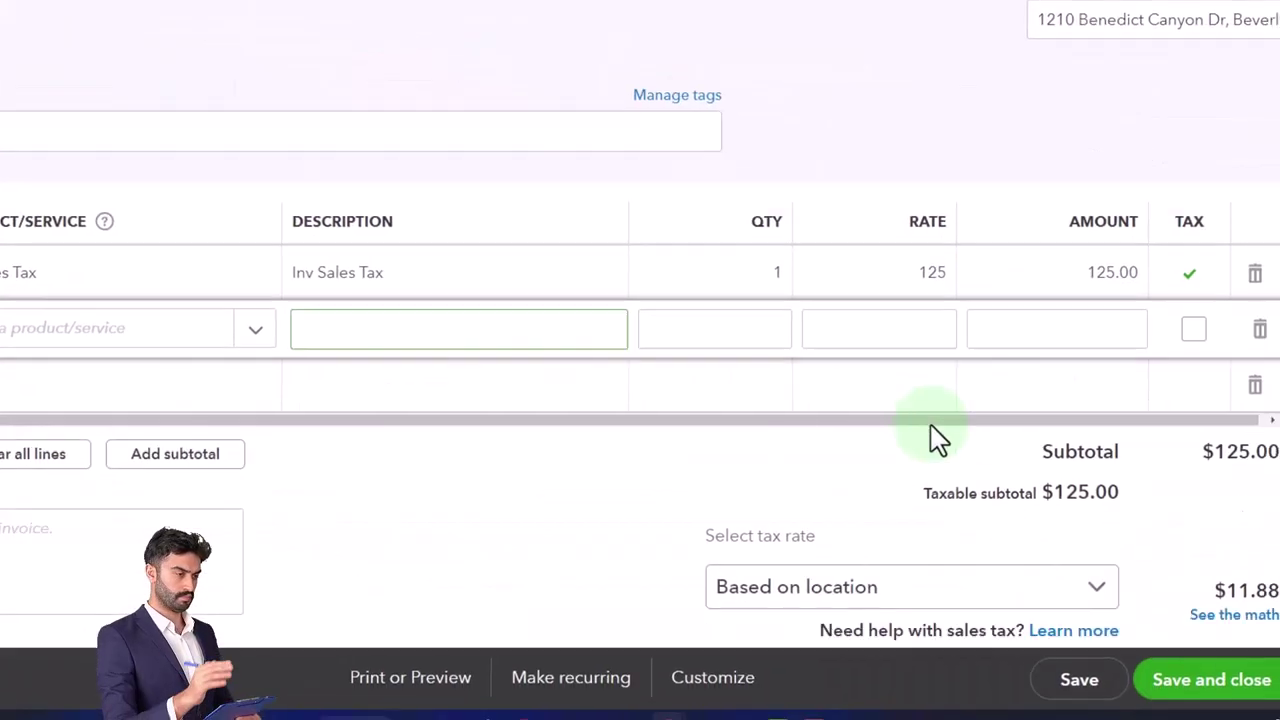
scroll(1130, 563, "down", 1)
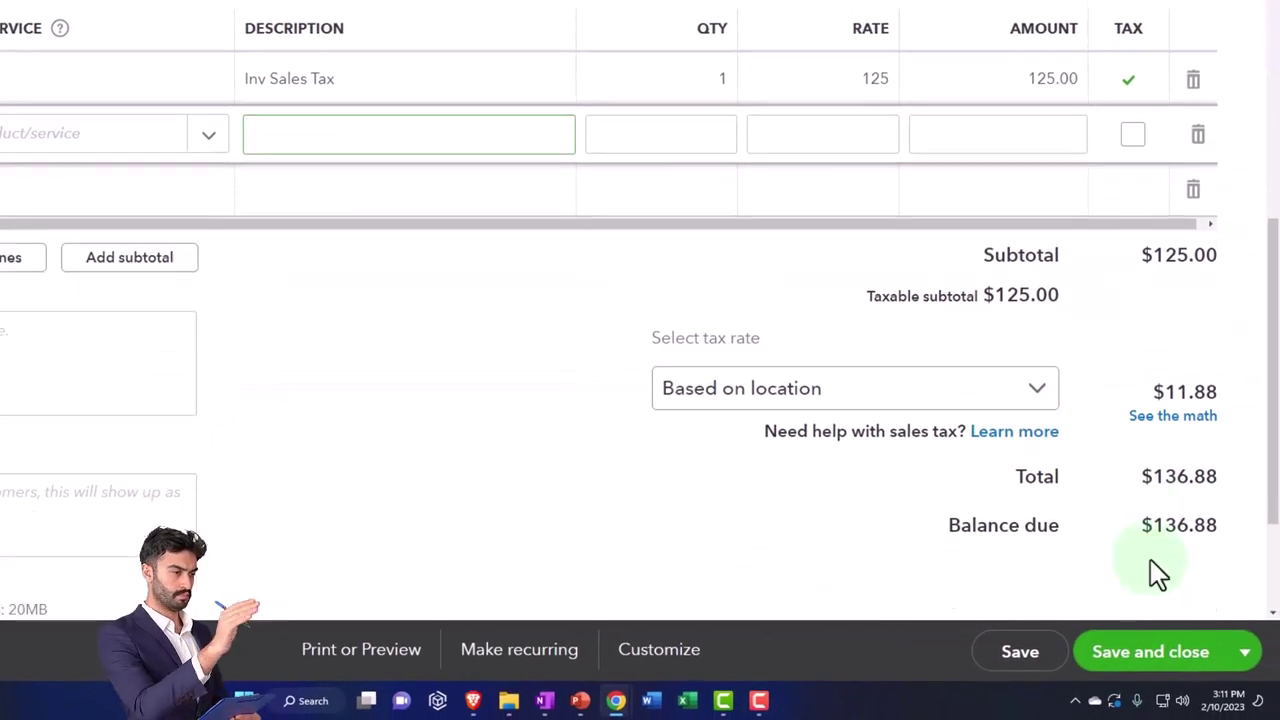
- Apply the Practice tax (5%) rate so tax reads $6.25 and the total $131.25
left_click(1038, 394)
left_click(1045, 386)
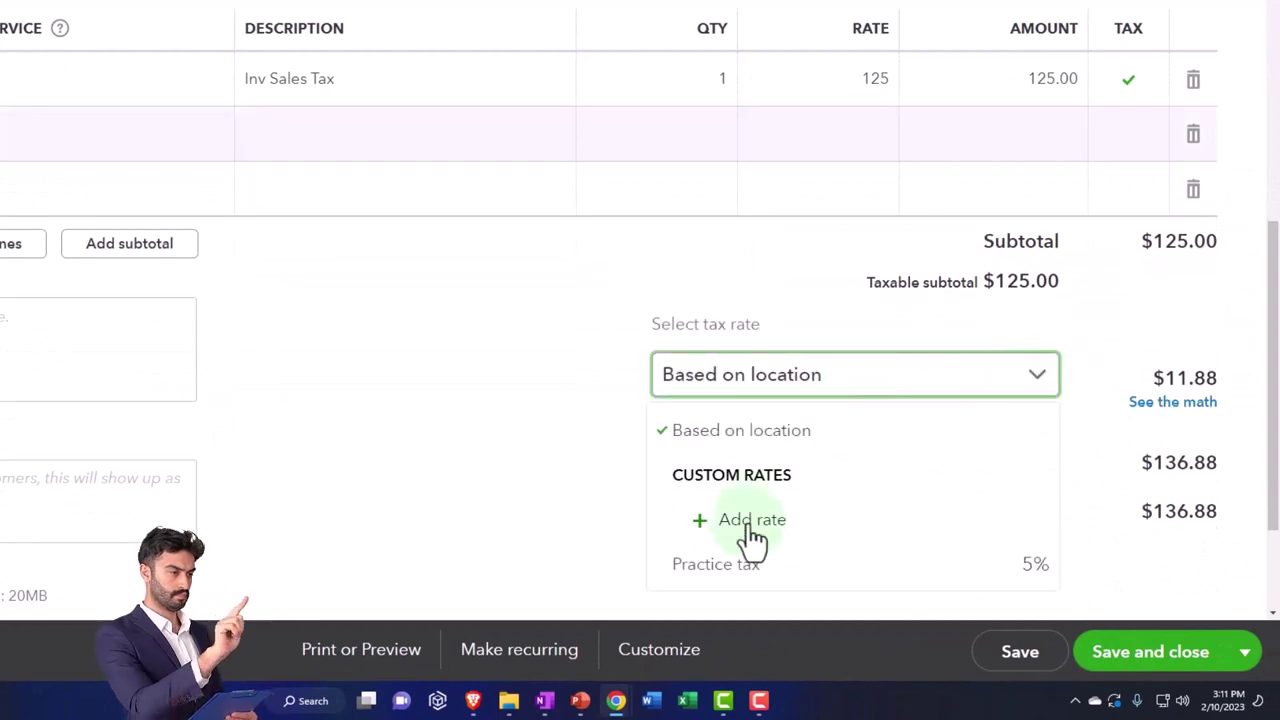
left_click(735, 566)
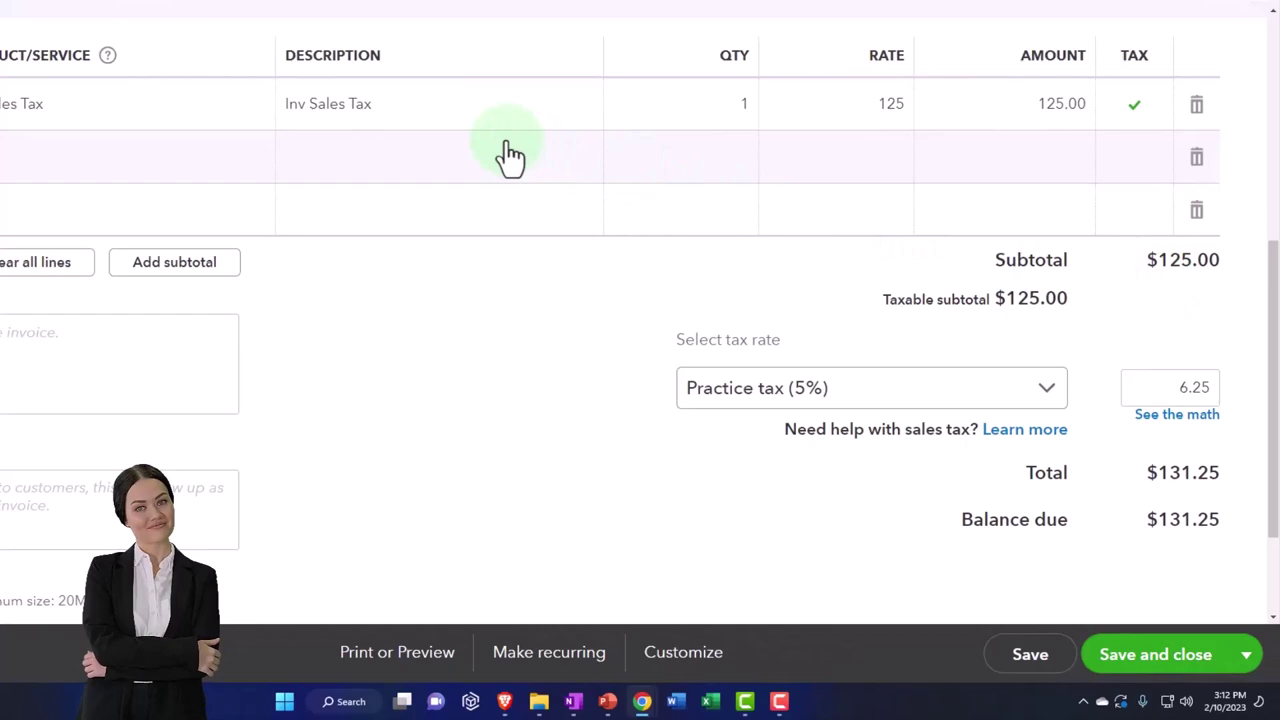
- Scroll through invoice 1002 to review its $125.00 taxable line and 5% rate
scroll(510, 155, "up", 5)
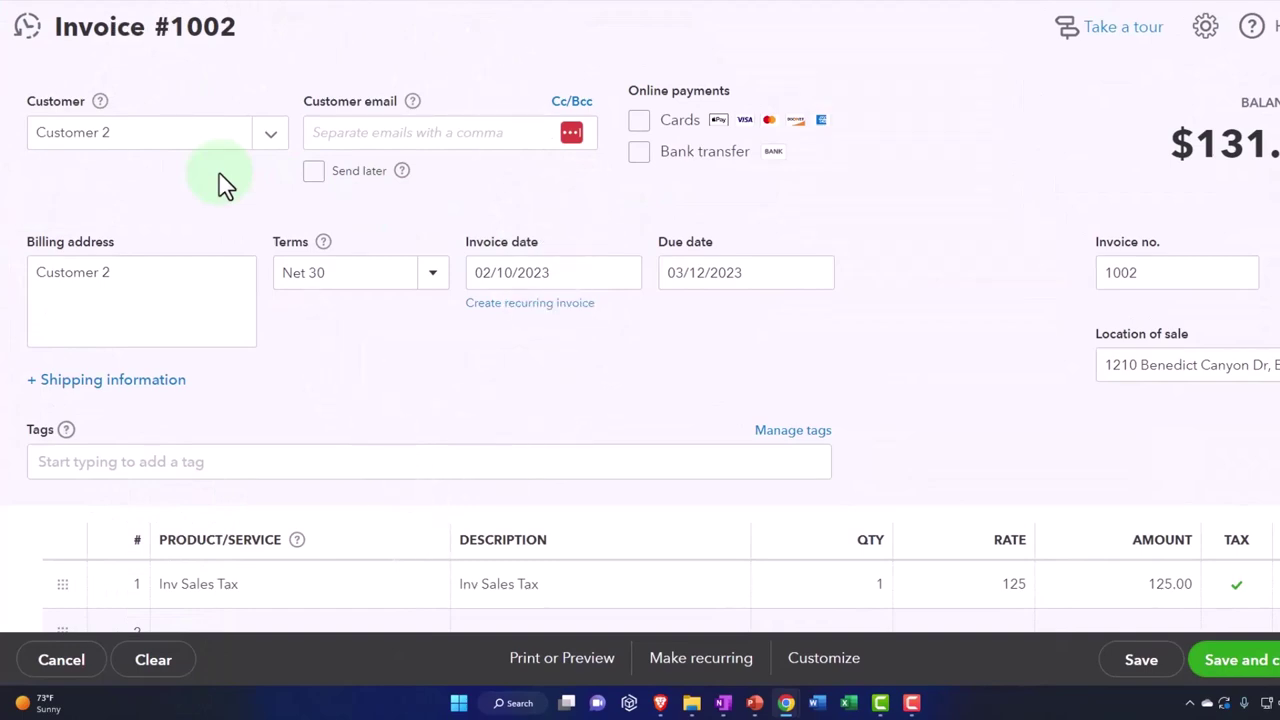
scroll(225, 185, "down", 2)
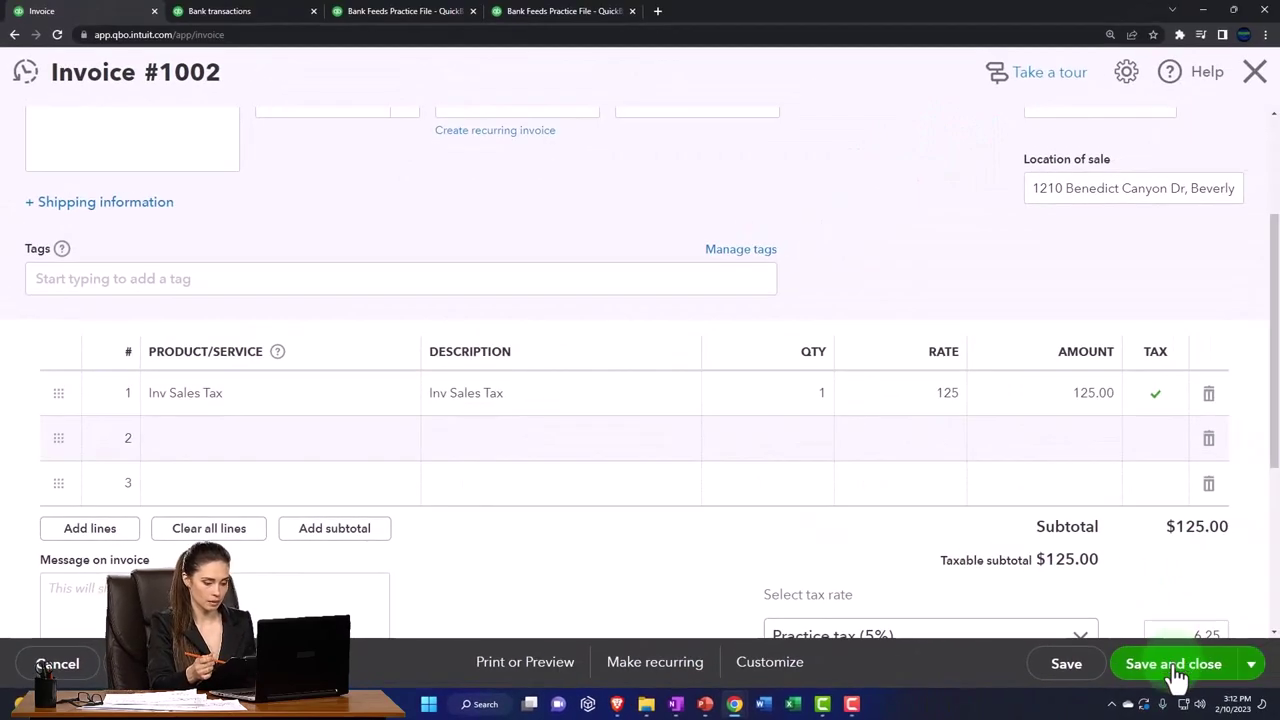
- Save and close invoice 1002, then bring up the Balance Sheet report
left_click(1186, 672)
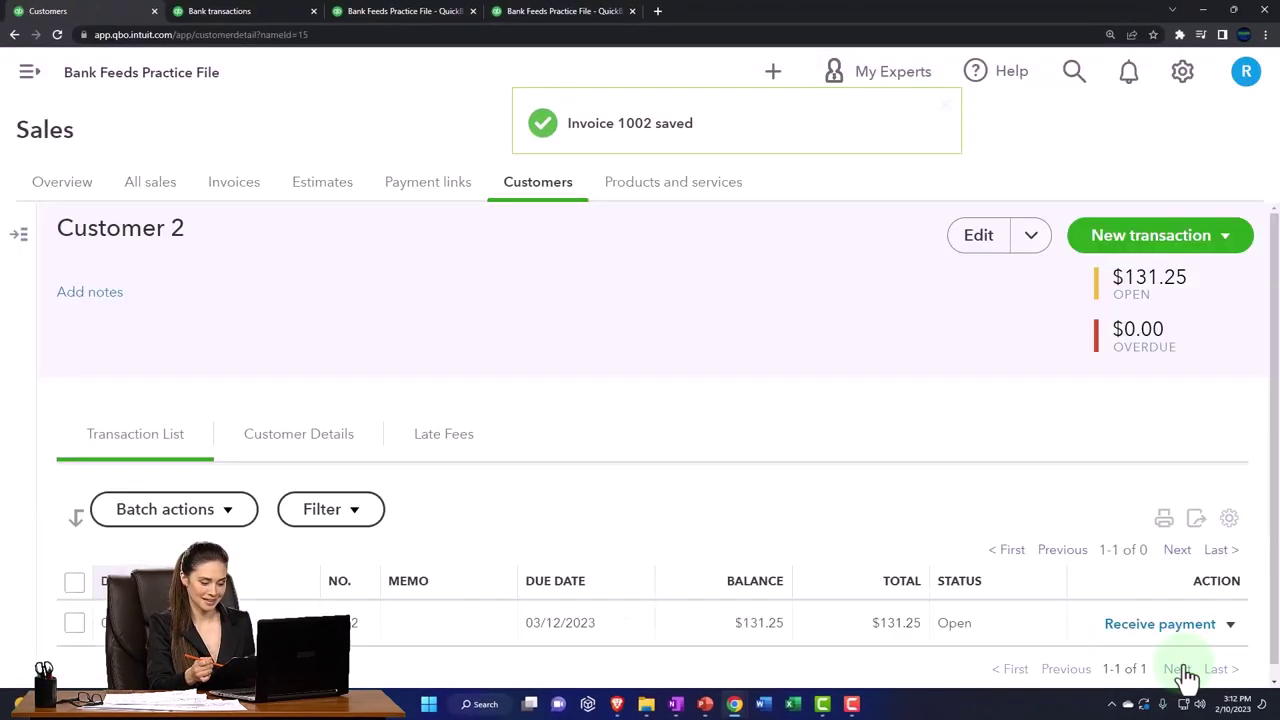
left_click(258, 12)
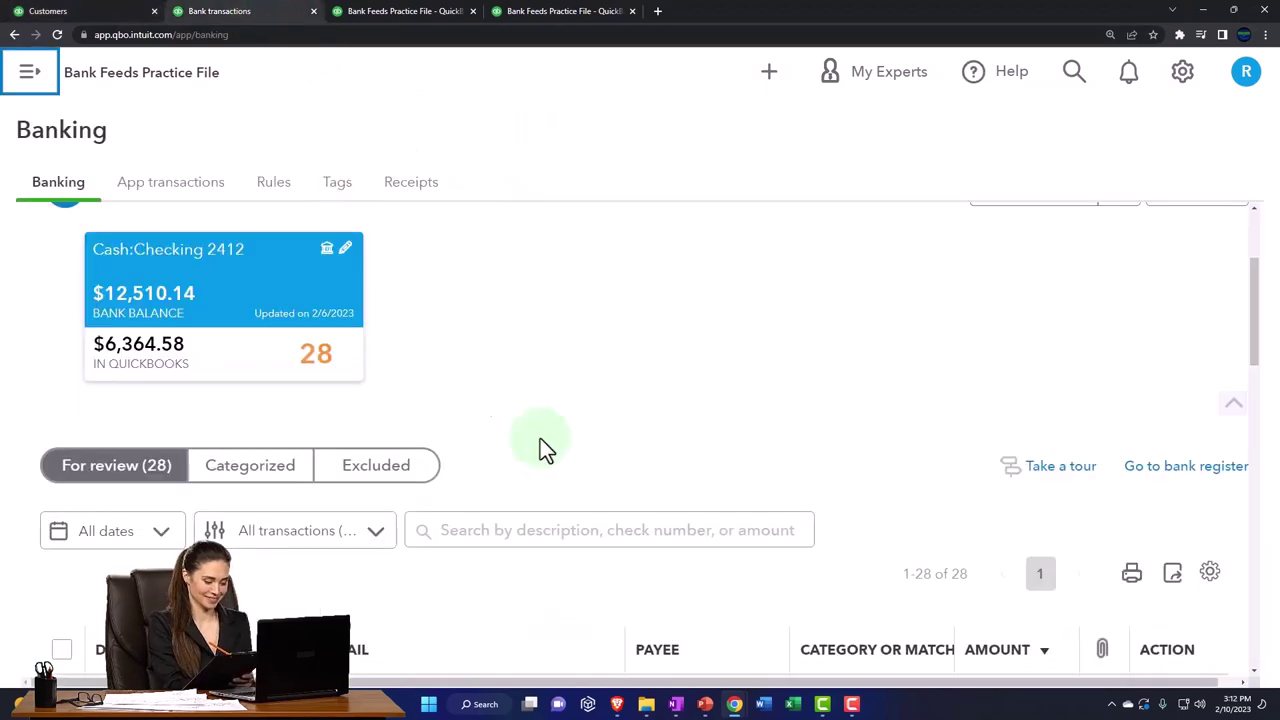
left_click(380, 12)
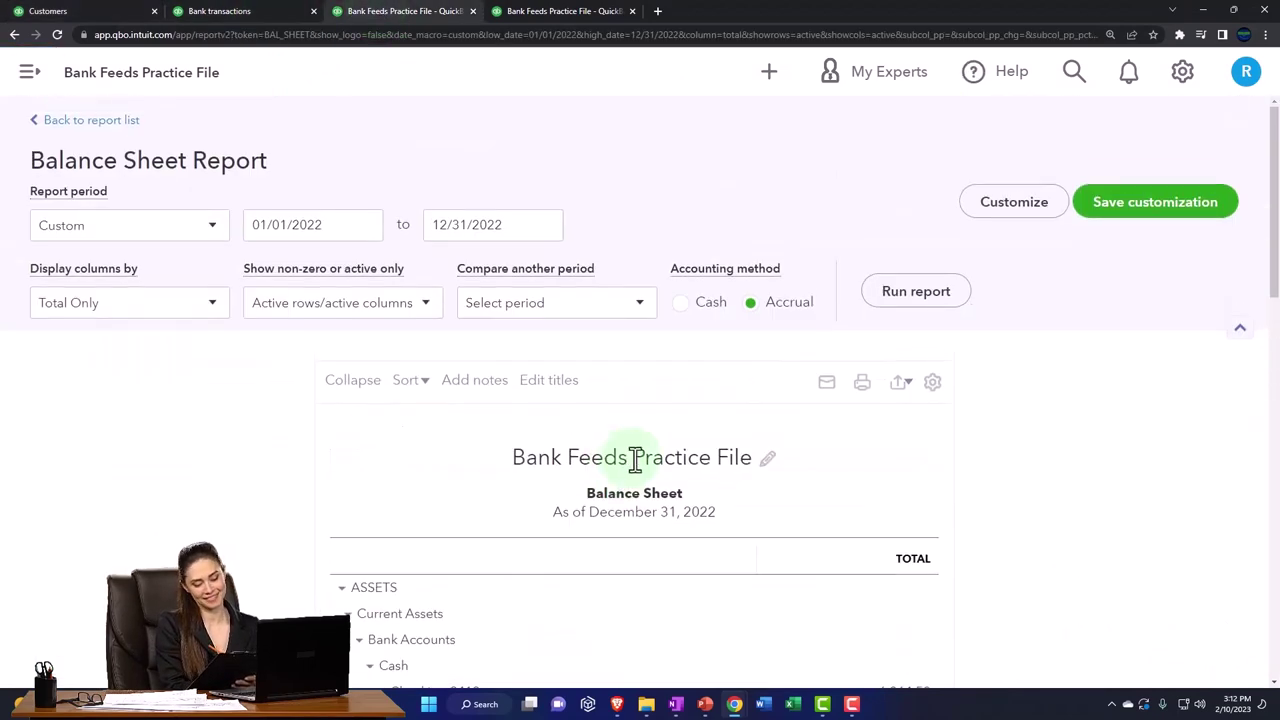
scroll(910, 420, "down", 3)
scroll(910, 438, "up", 4, "ctrl")
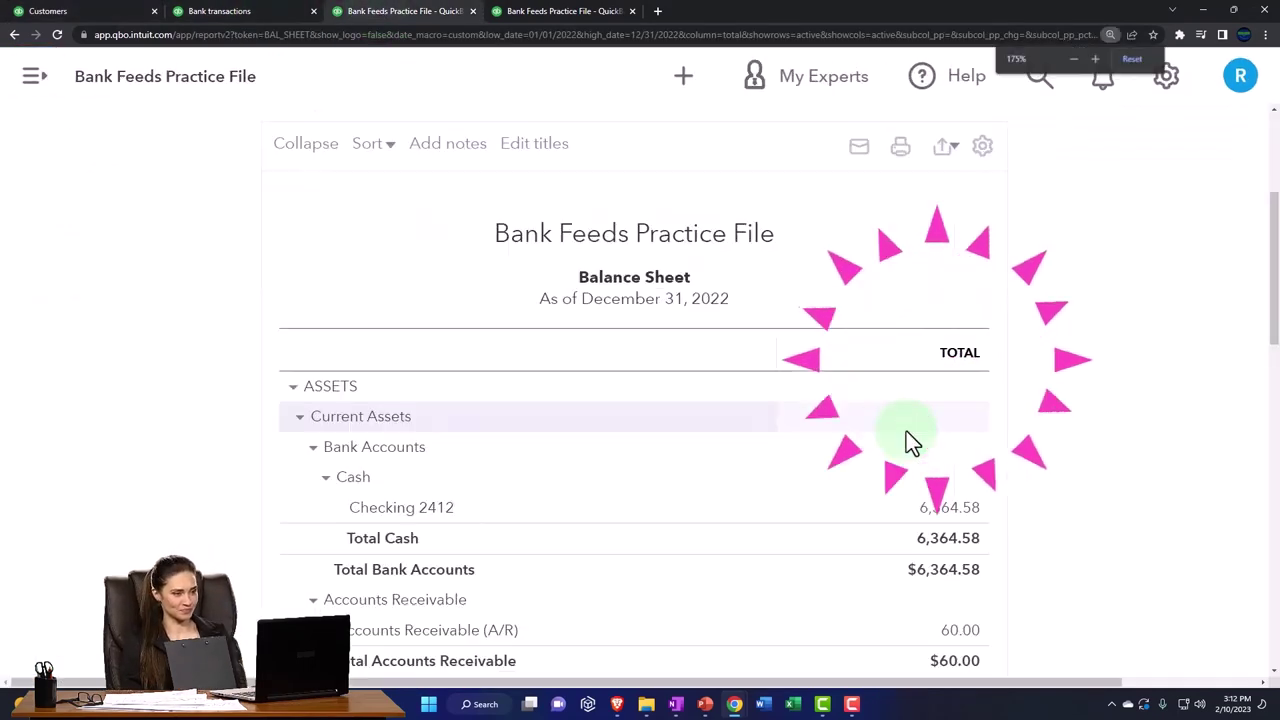
scroll(920, 470, "down", 2)
- Drill into the 60.00 Accounts Receivable balance and inspect invoice 1001
left_click(958, 505)
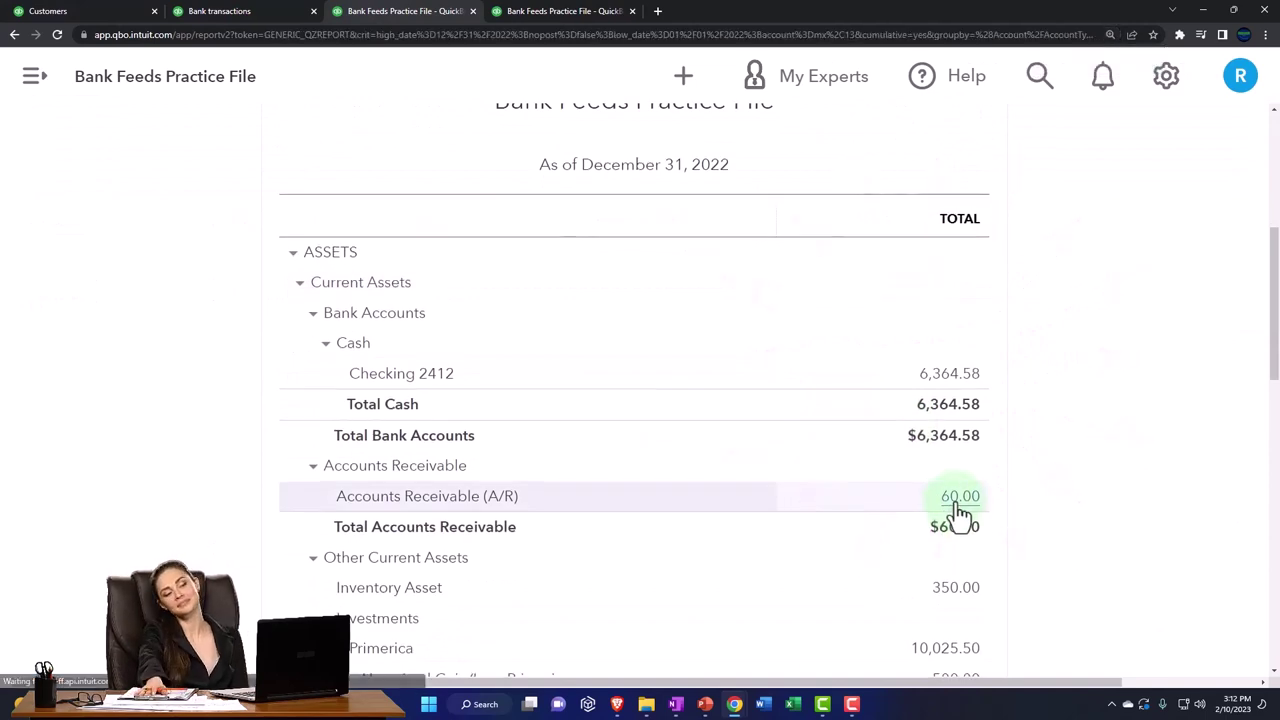
scroll(958, 515, "down", 1, "ctrl")
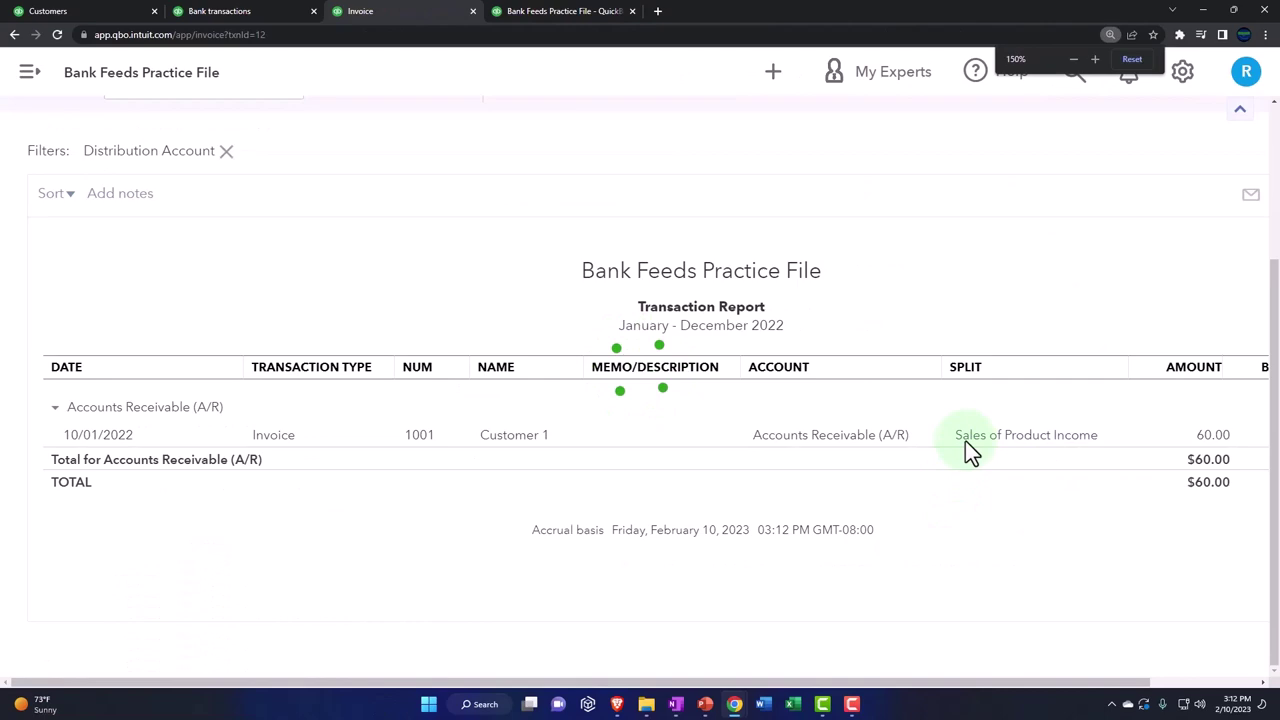
left_click(803, 440)
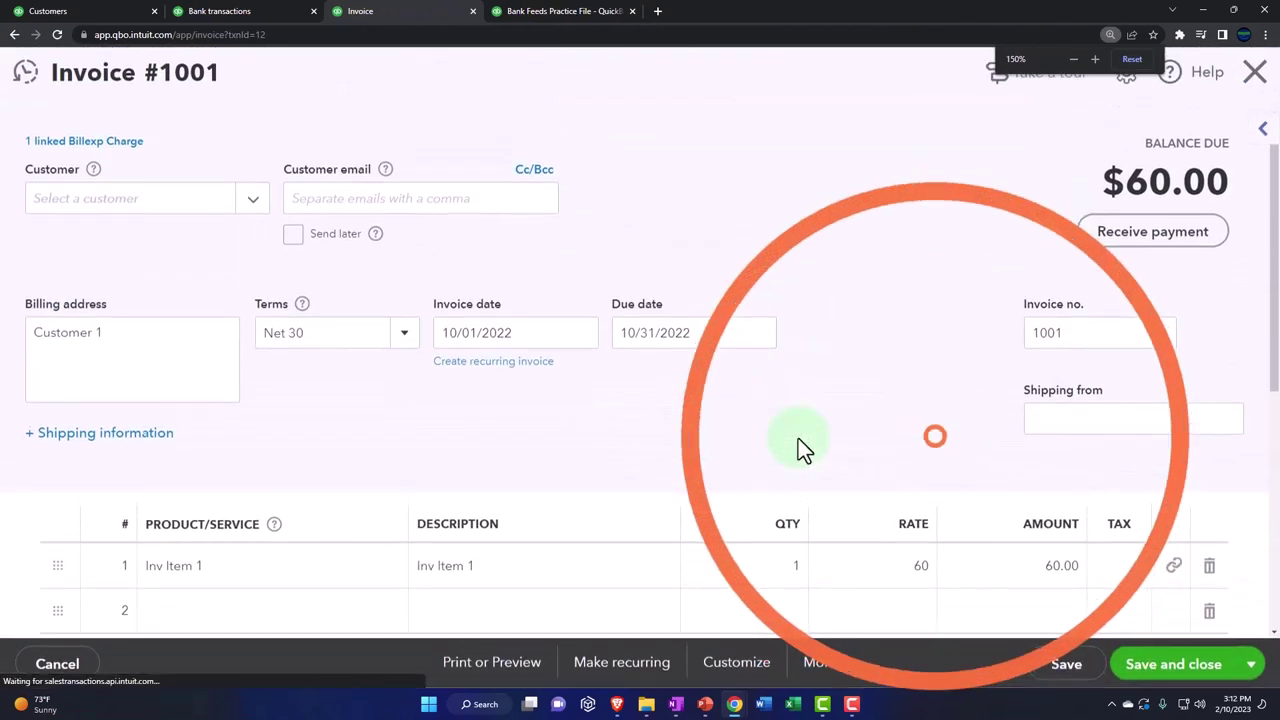
scroll(797, 440, "down", 4)
scroll(1000, 458, "up", 6)
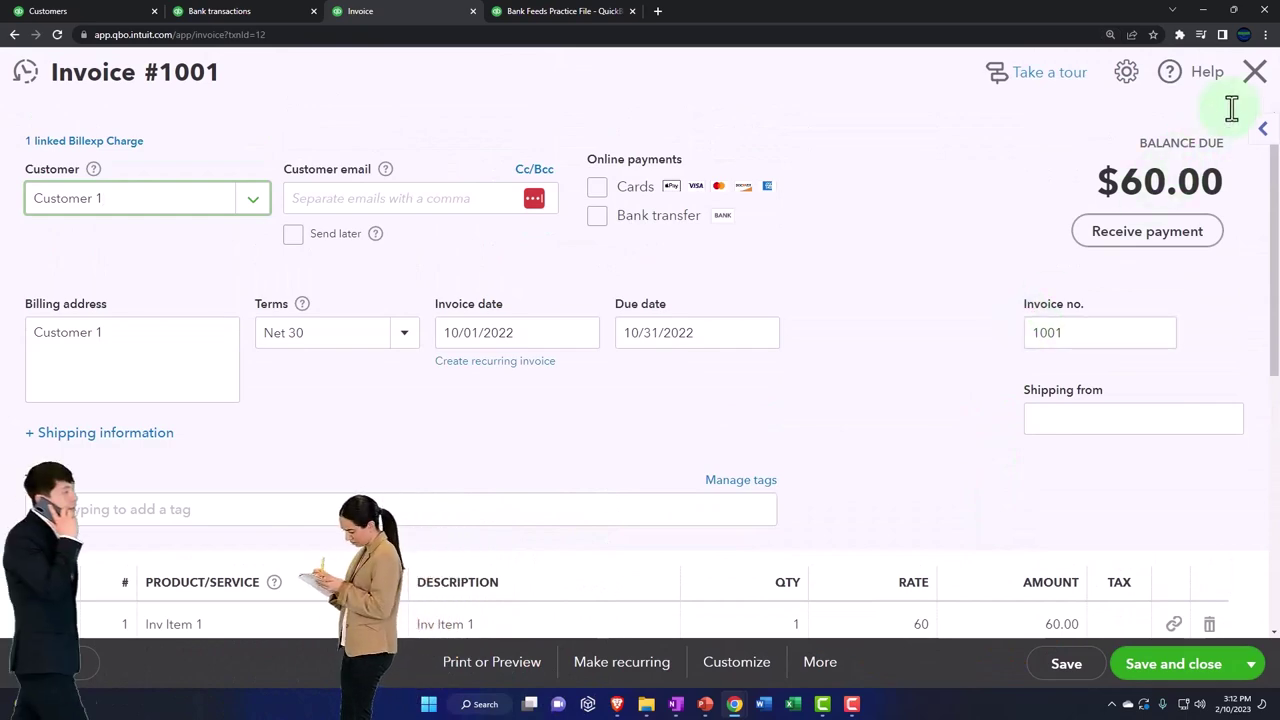
left_click(1253, 72)
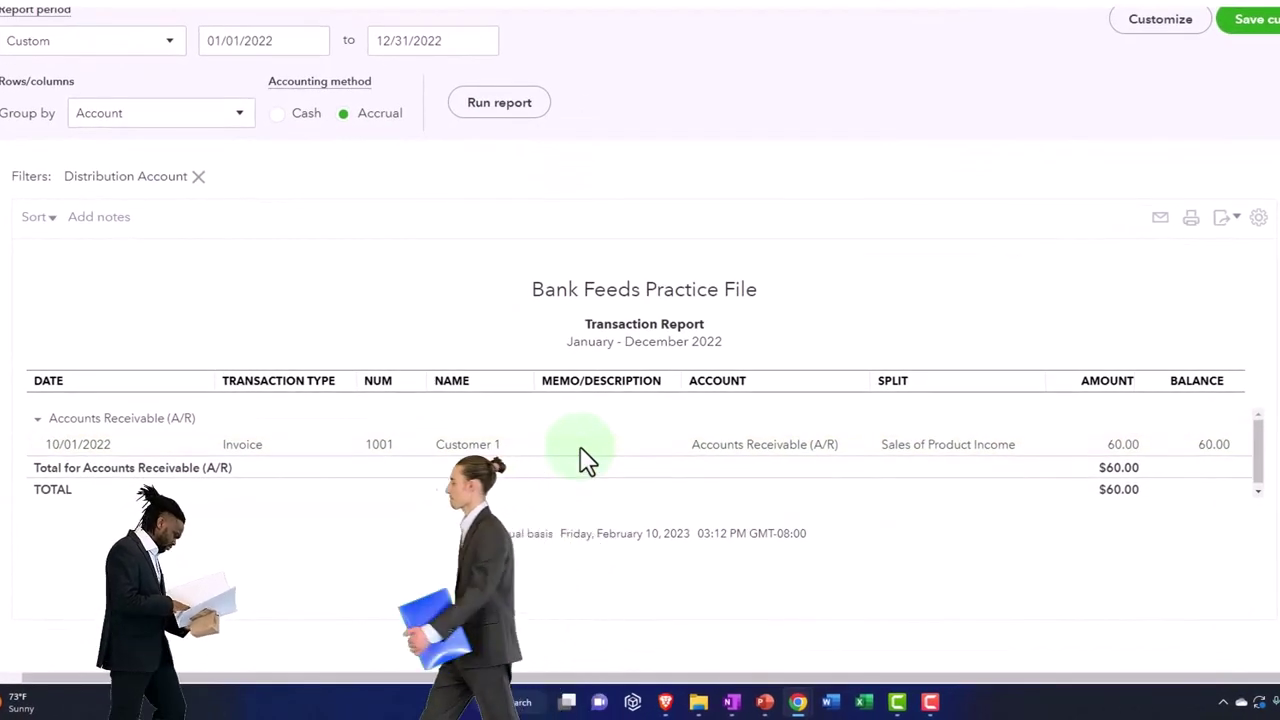
- Set the A/R report end date to 12/31/2023 and rerun it
left_click(440, 42)
left_click(450, 41)
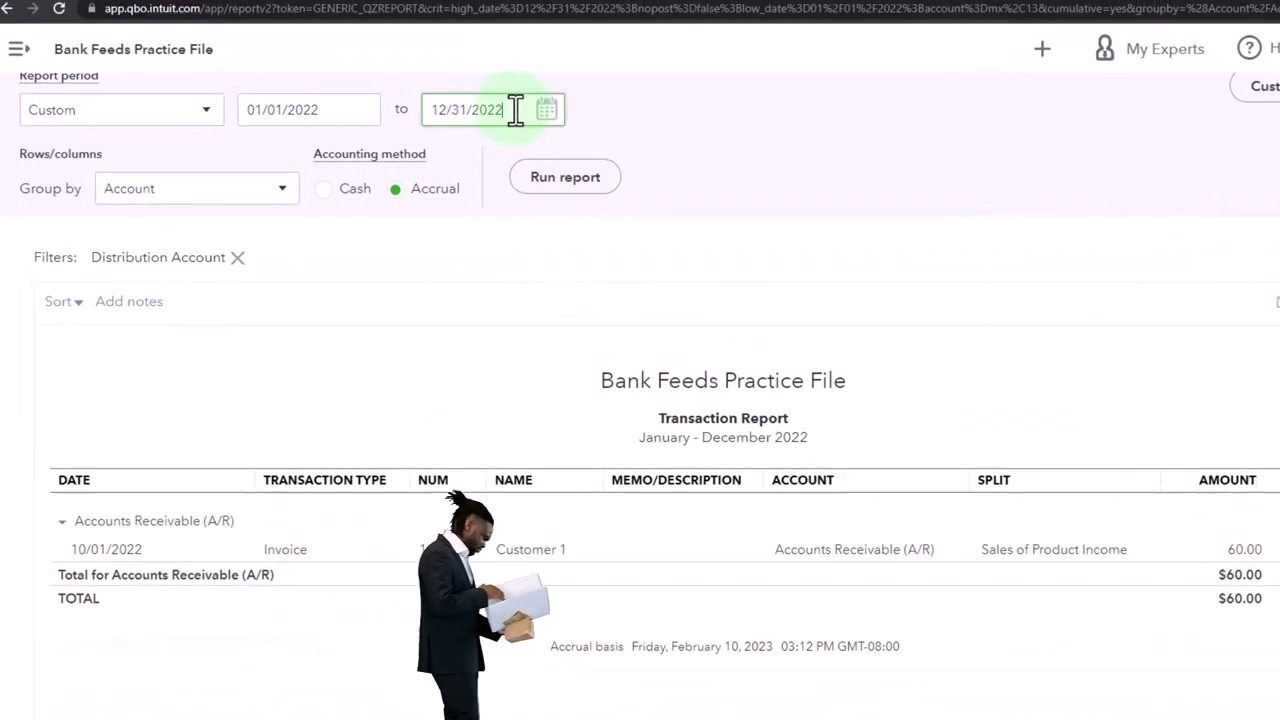
key("BackSpace")
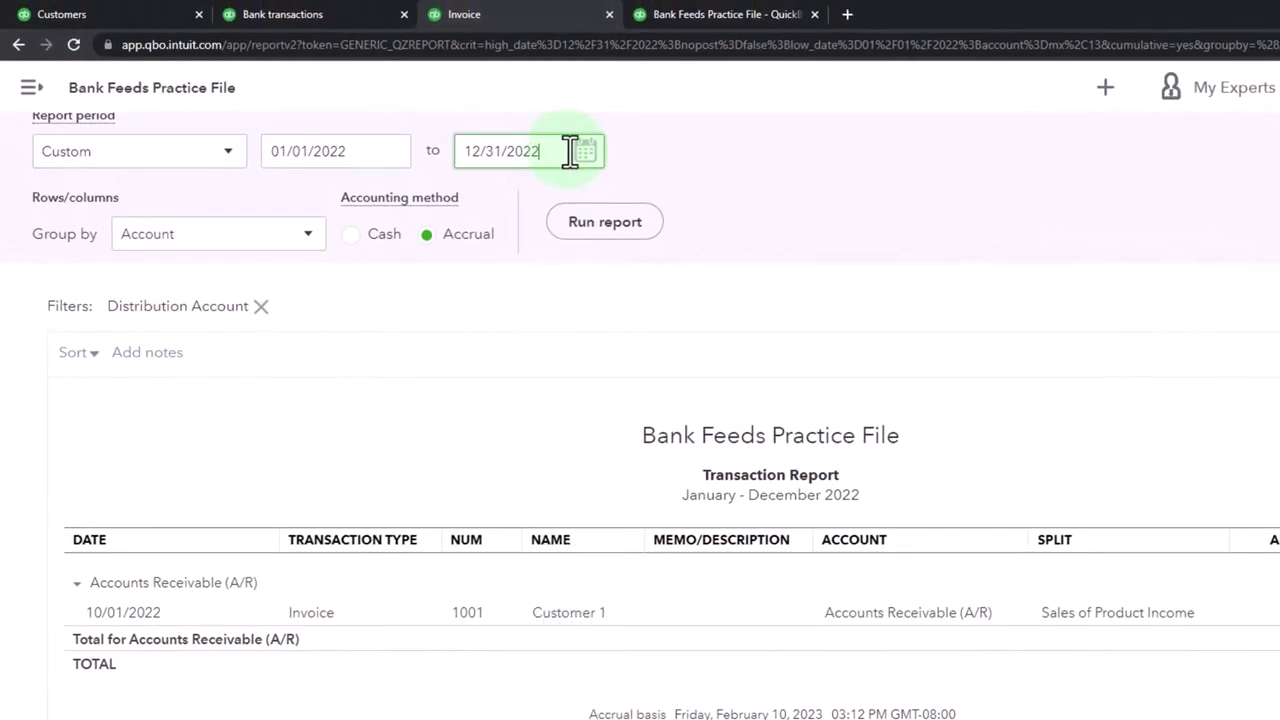
scroll(570, 152, "up", 1)
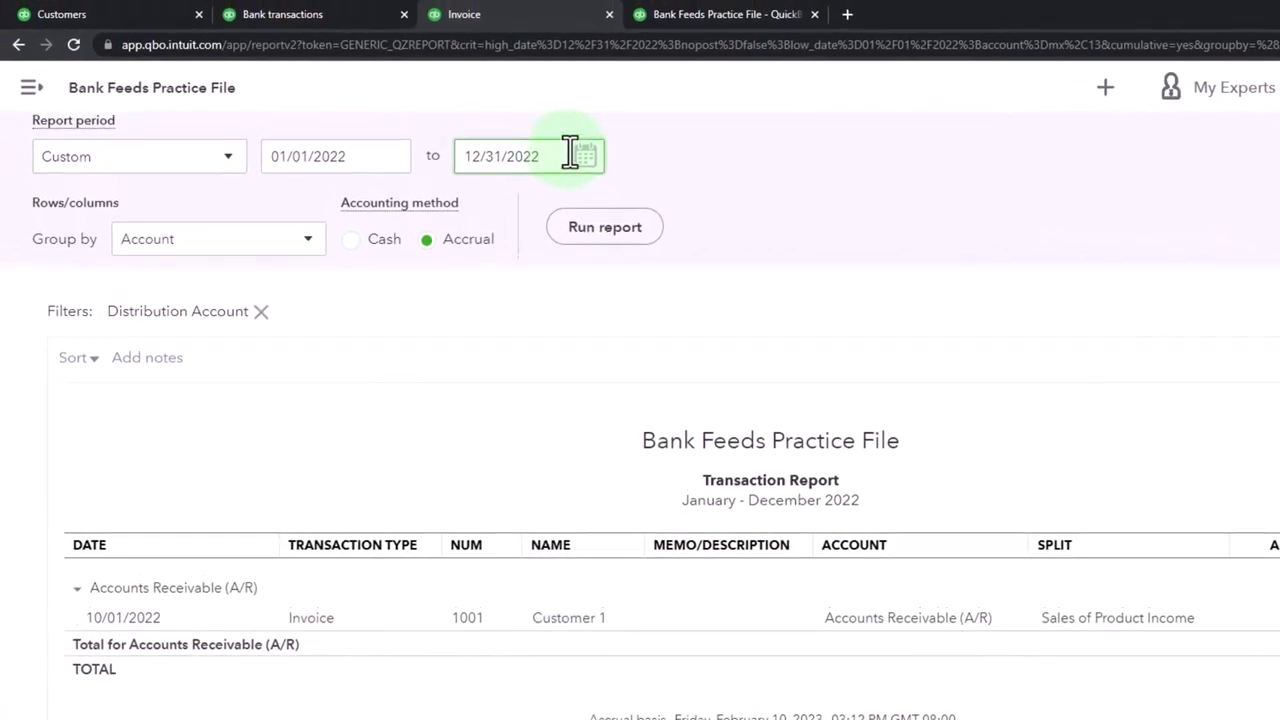
left_click(605, 228)
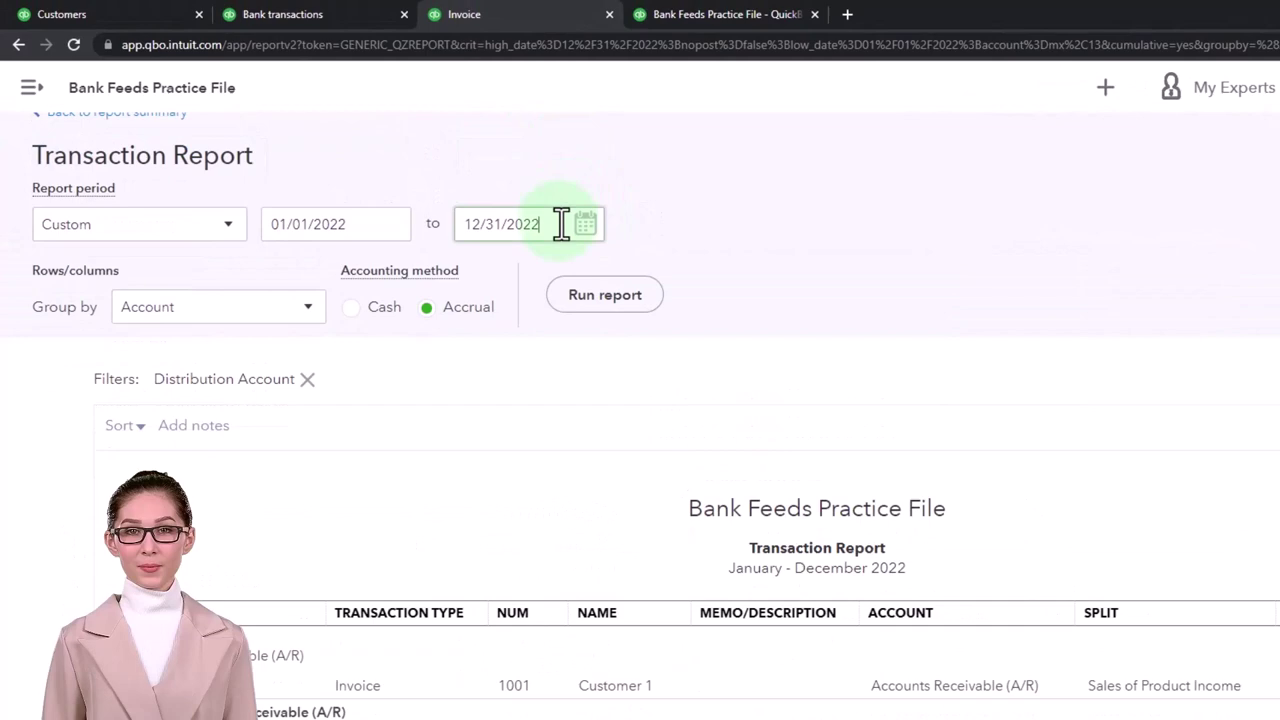
triple_click(561, 224)
left_click(565, 220)
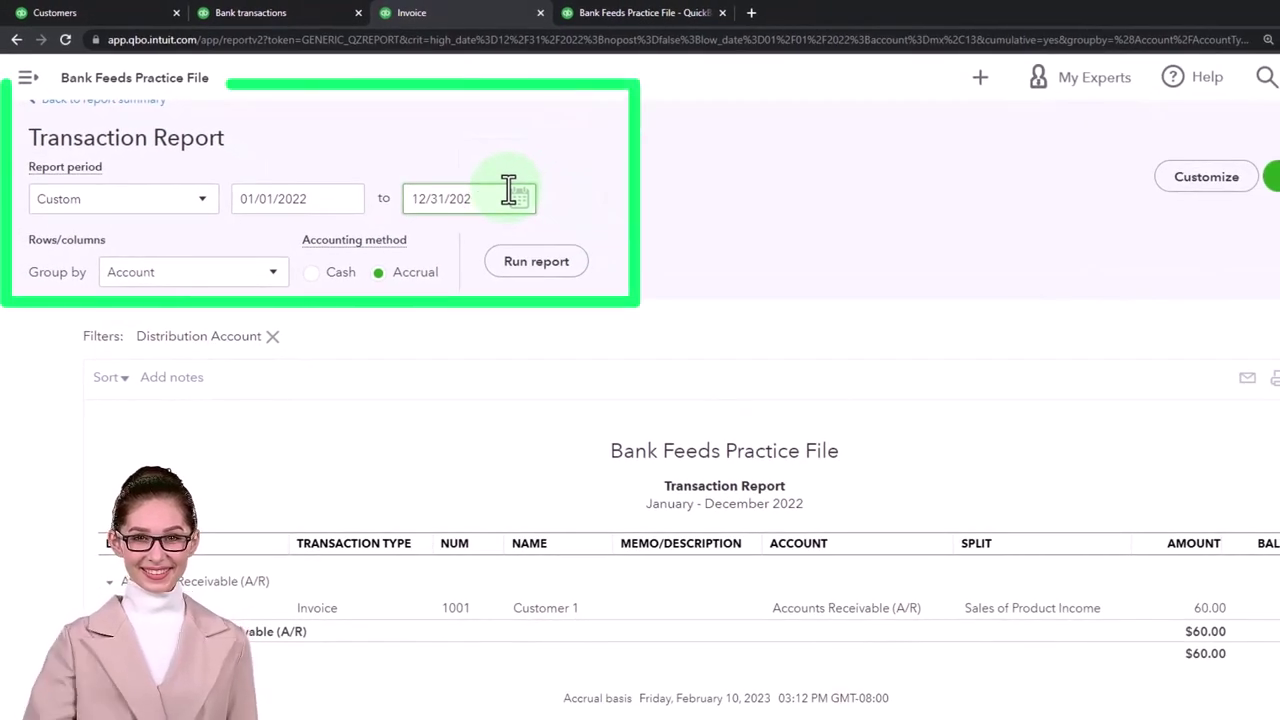
left_click(568, 268)
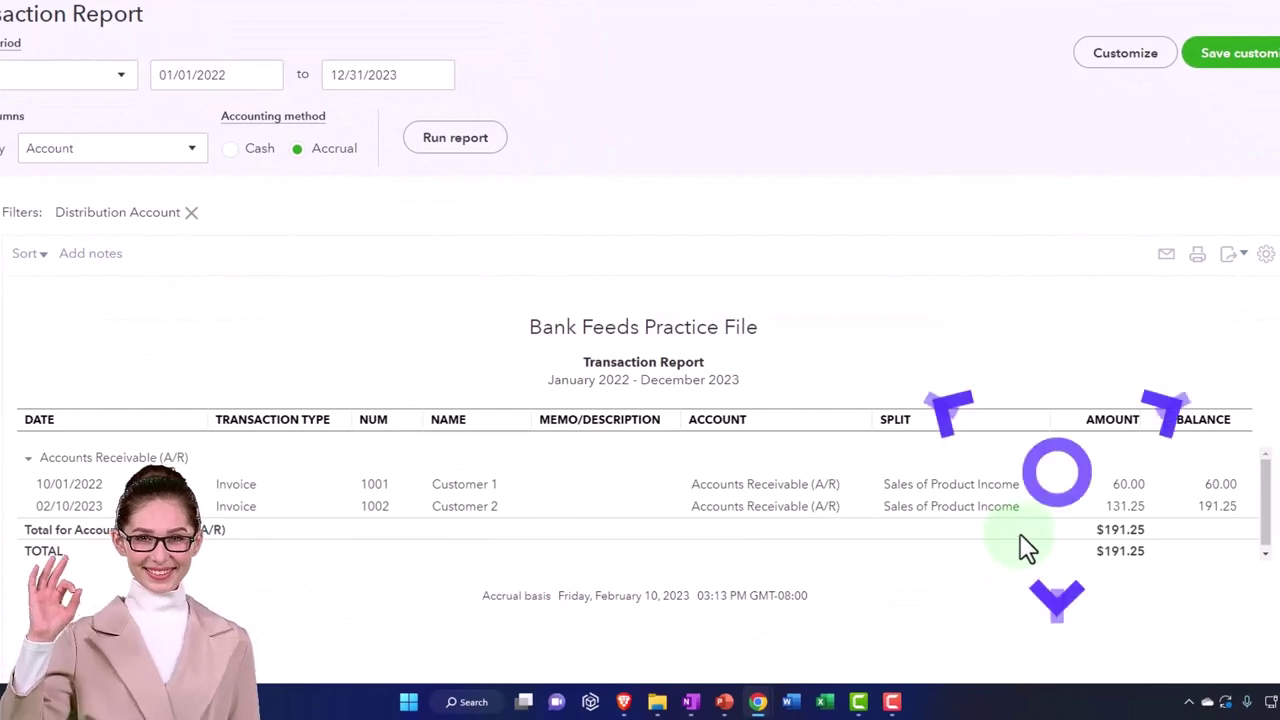
- Redate invoice 1002 to 02/10/2022, due 03/12/2022, and save it
left_click(1120, 512)
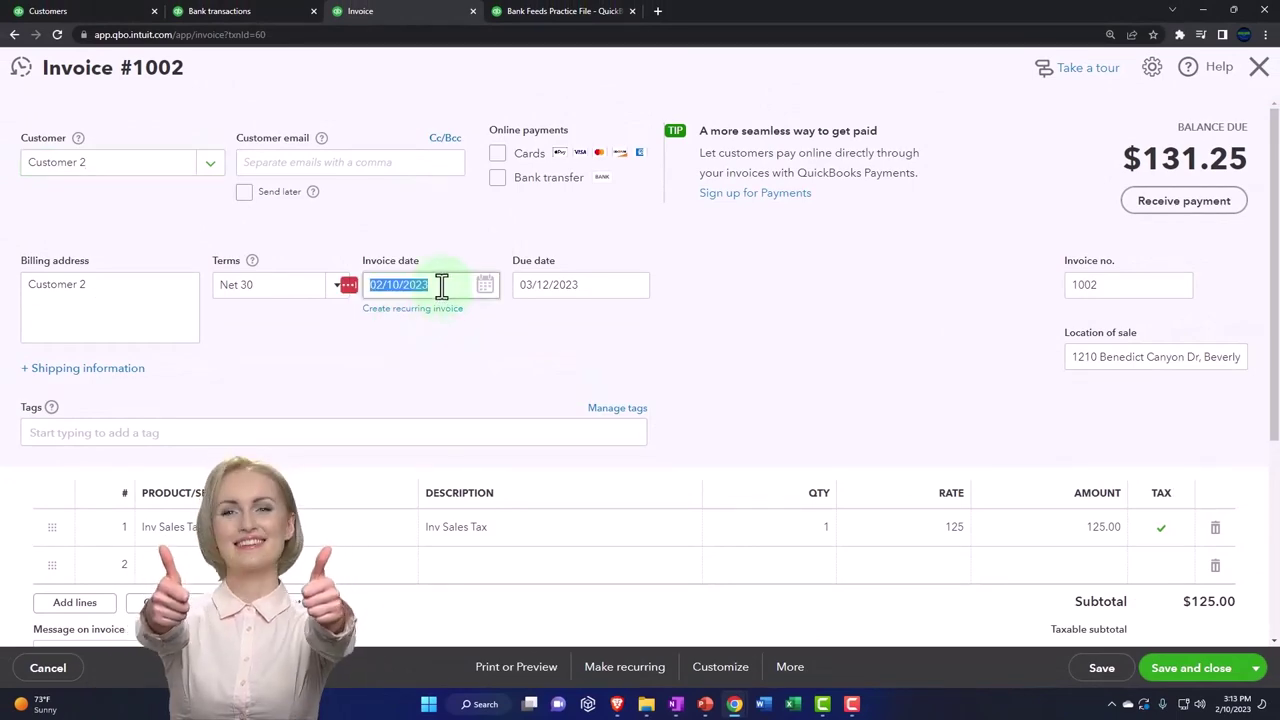
left_click(441, 285)
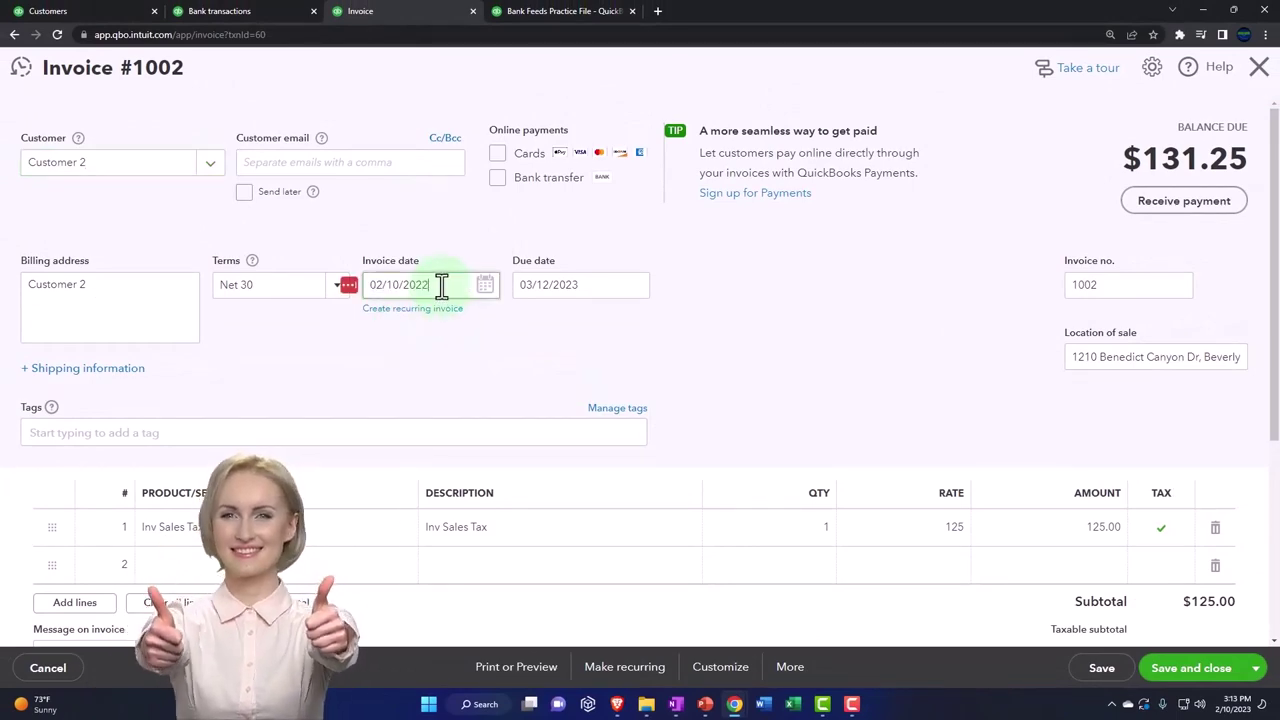
left_click(597, 288)
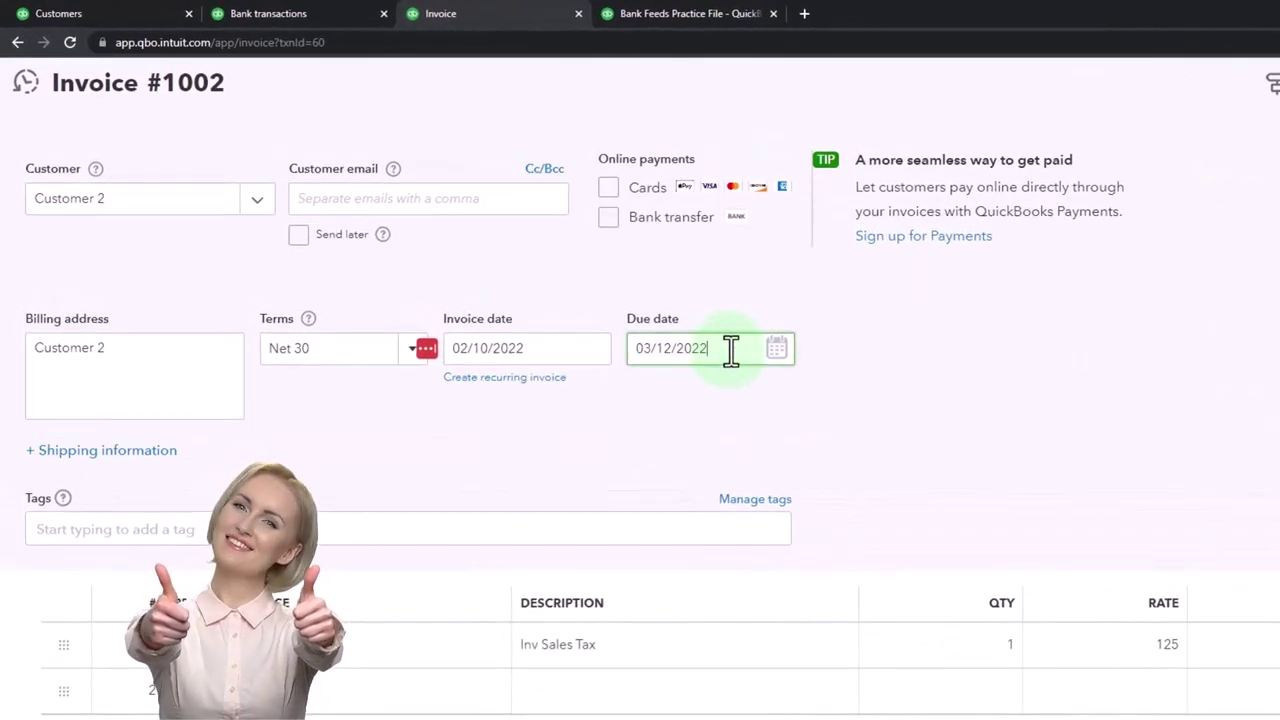
scroll(902, 469, "down", 3)
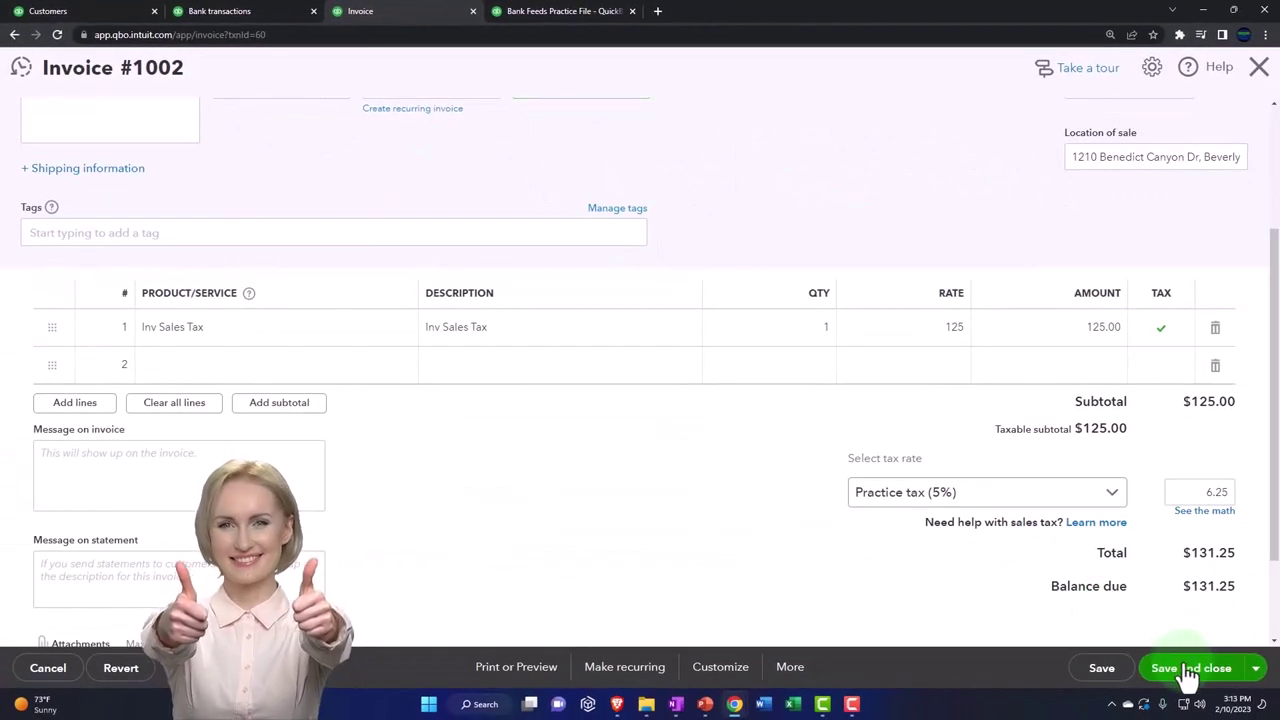
left_click(1186, 674)
left_click(1188, 670)
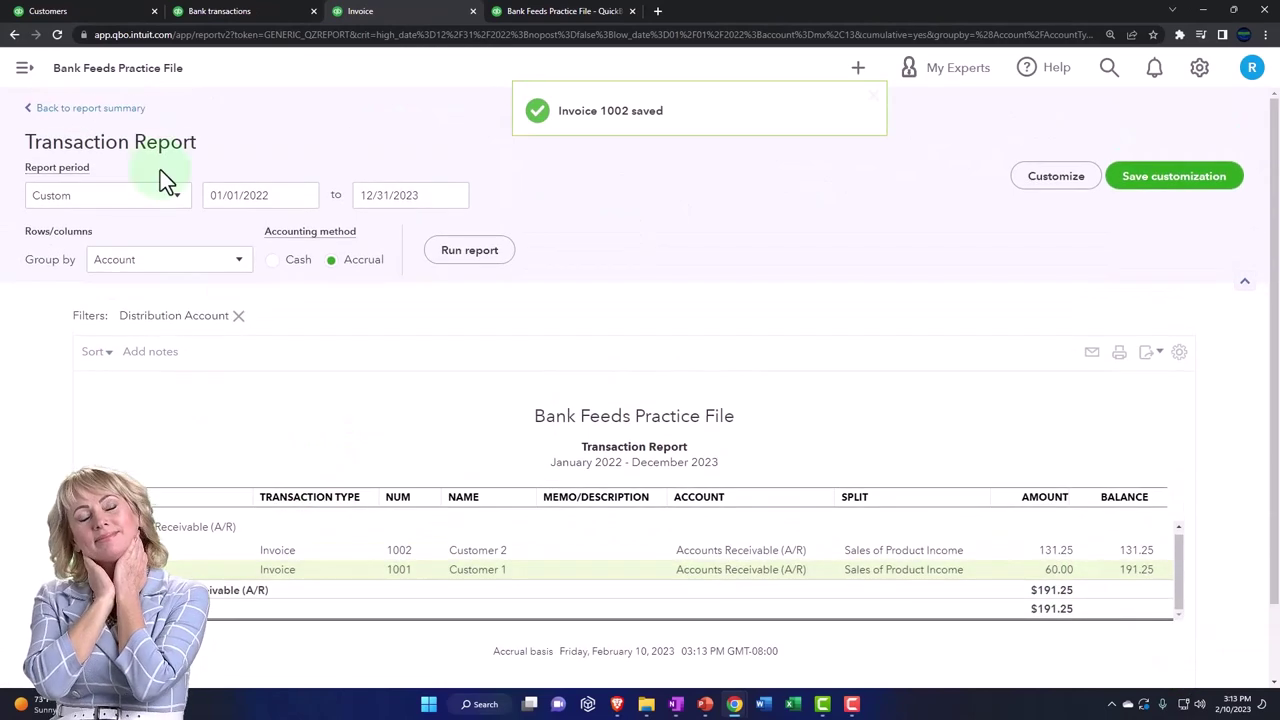
- Rerun the 2022 Profit and Loss and drill into the 185.00 Sales of Product Income
left_click(112, 110)
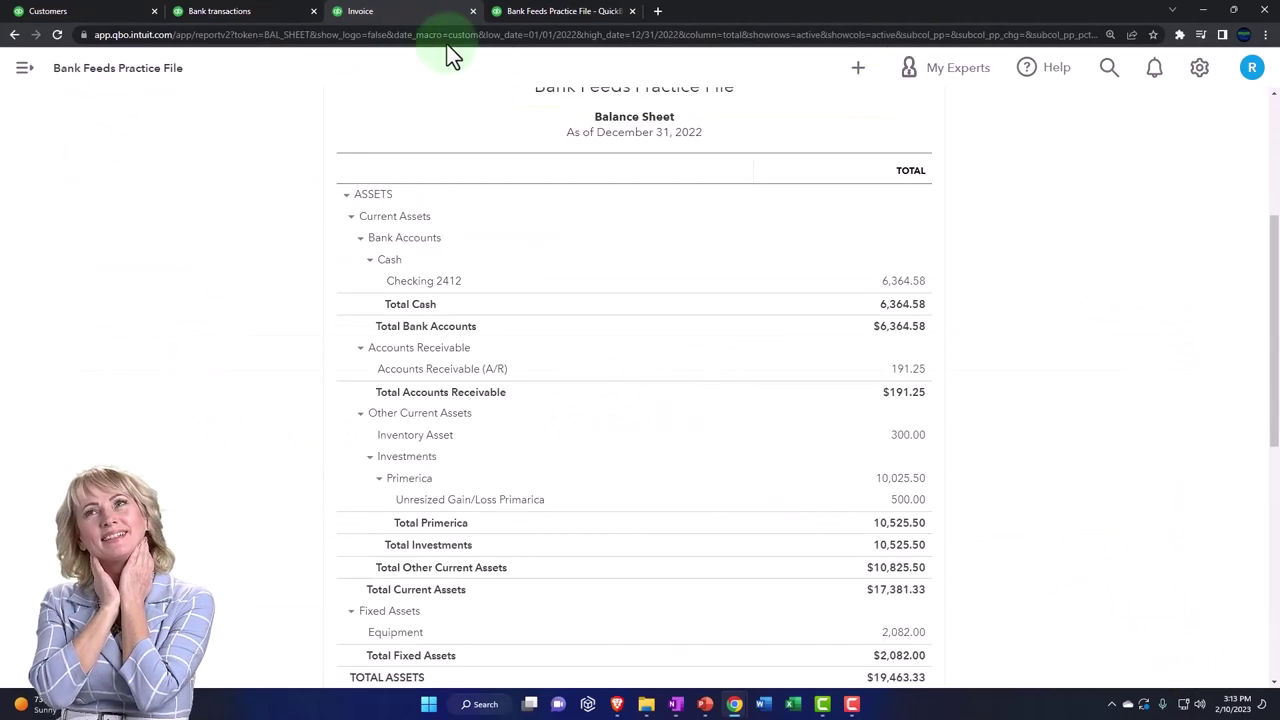
left_click(530, 14)
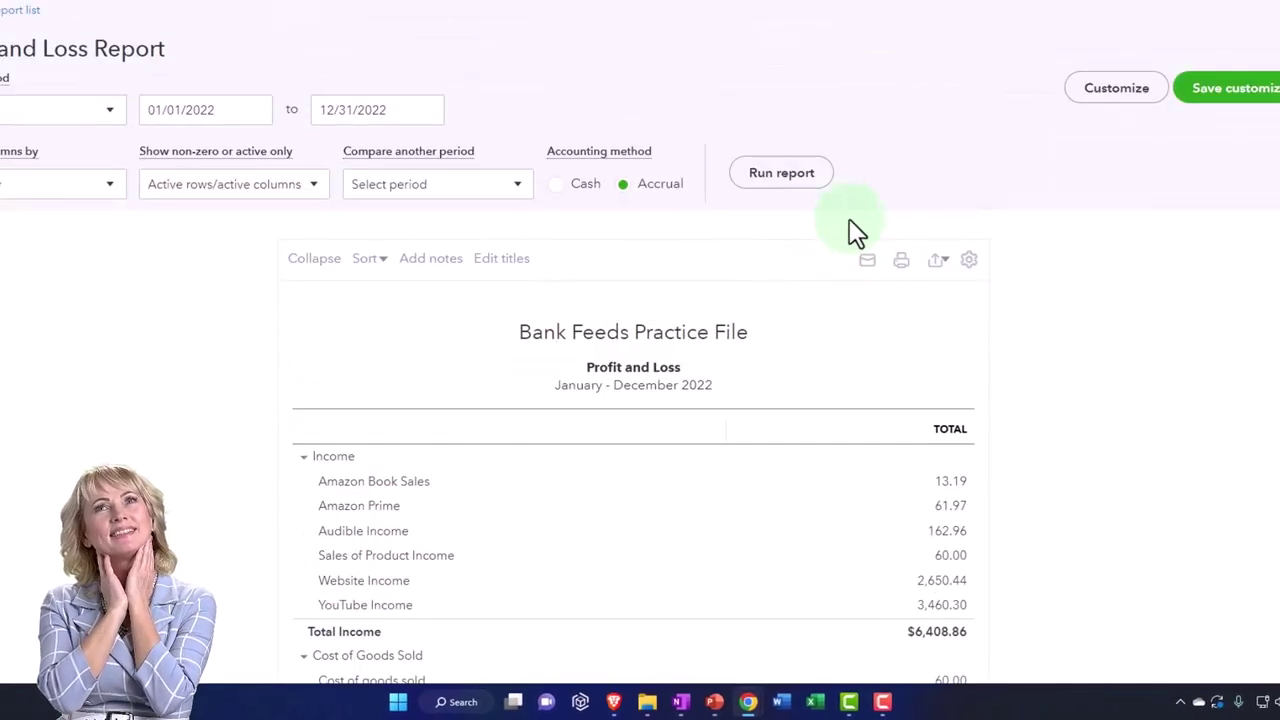
left_click(805, 195)
scroll(914, 351, "down", 3)
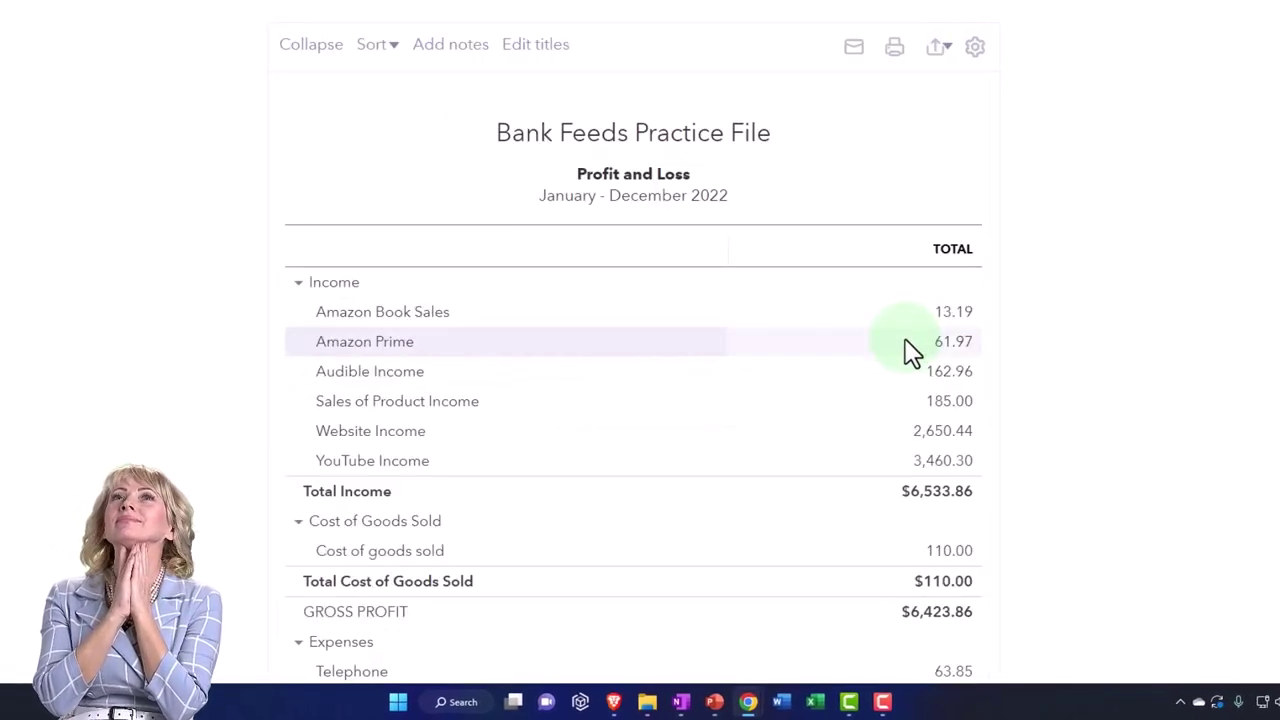
left_click(949, 401)
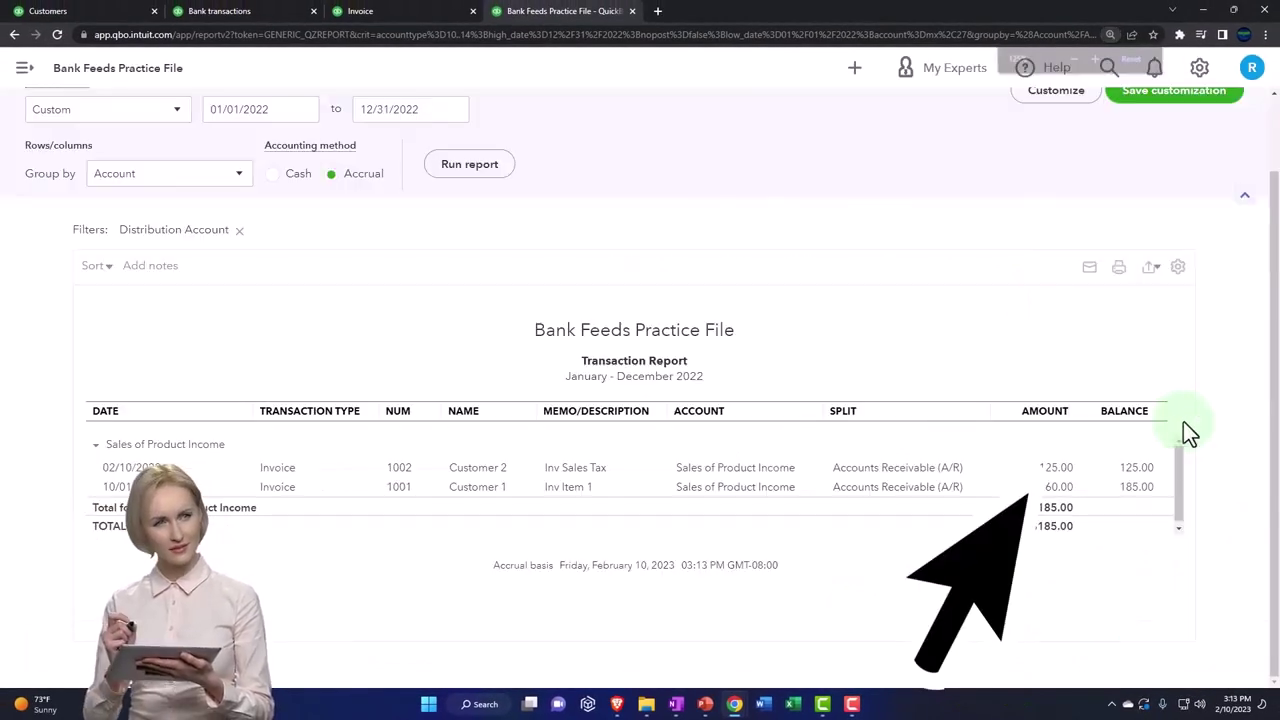
scroll(206, 500, "up", 1)
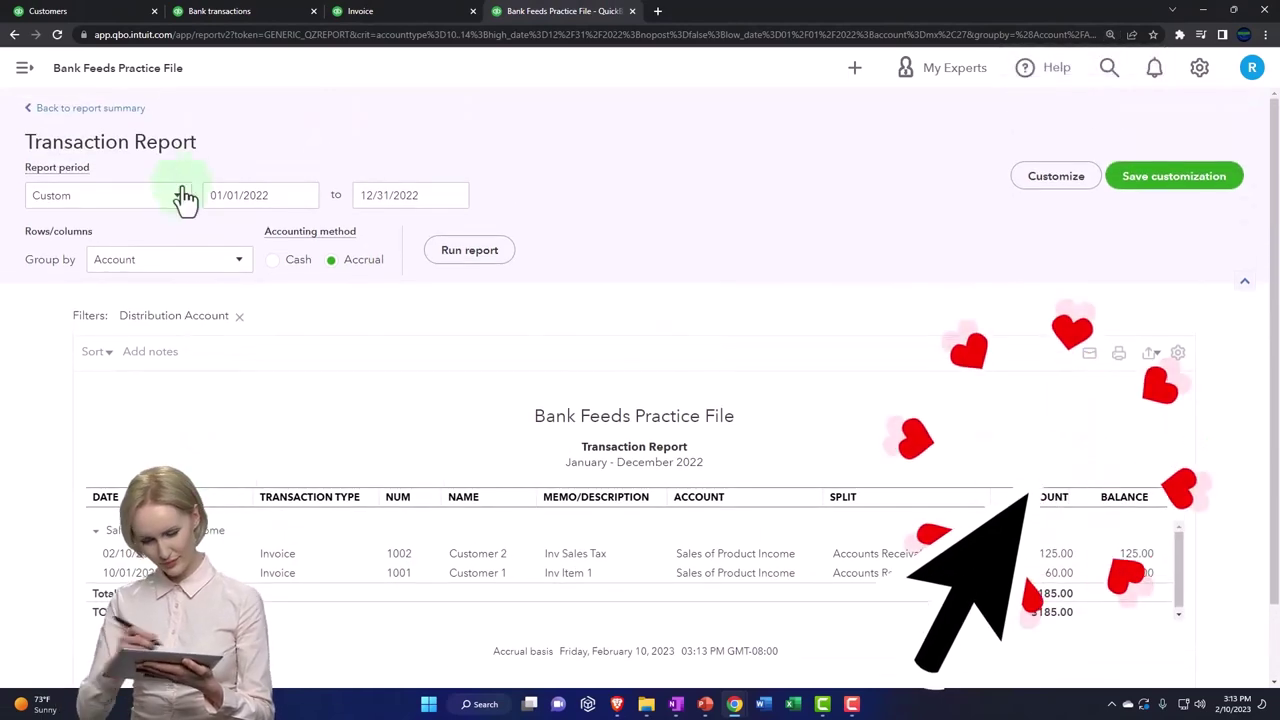
left_click(128, 116)
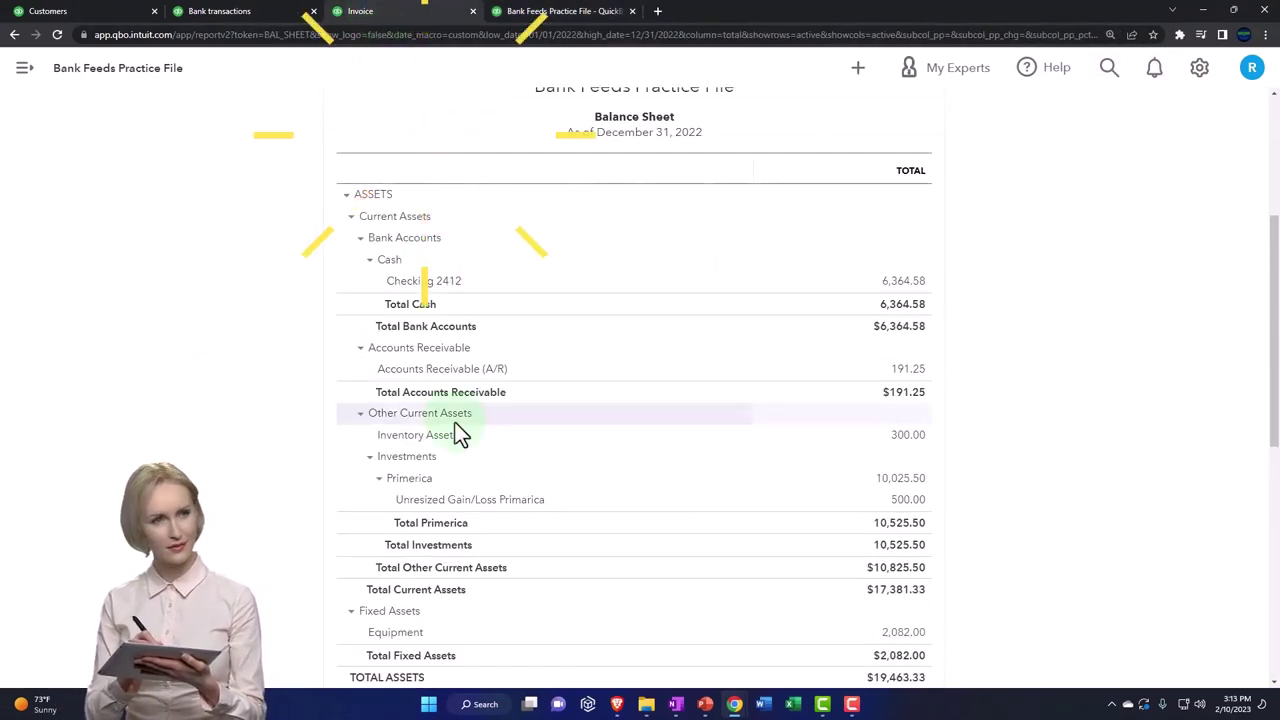
scroll(454, 429, "down", 2)
key("ctrl+plus")
scroll(457, 426, "down", 5)
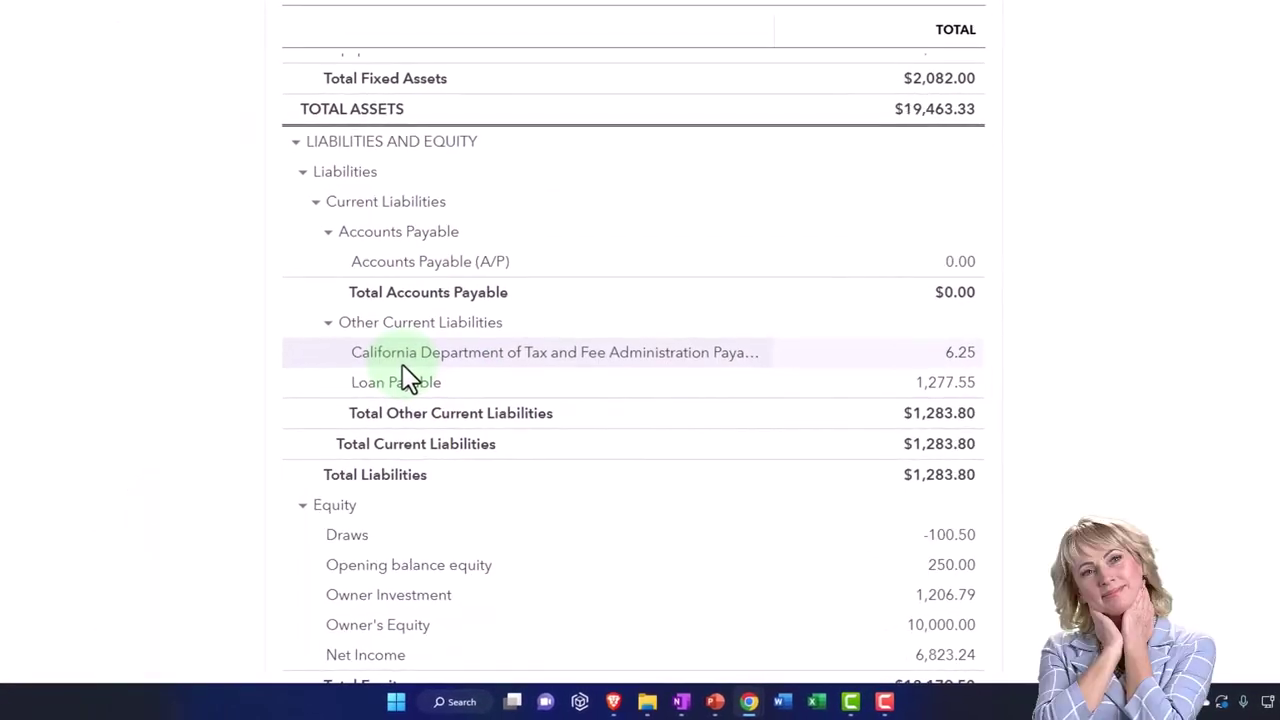
key("ctrl+plus")
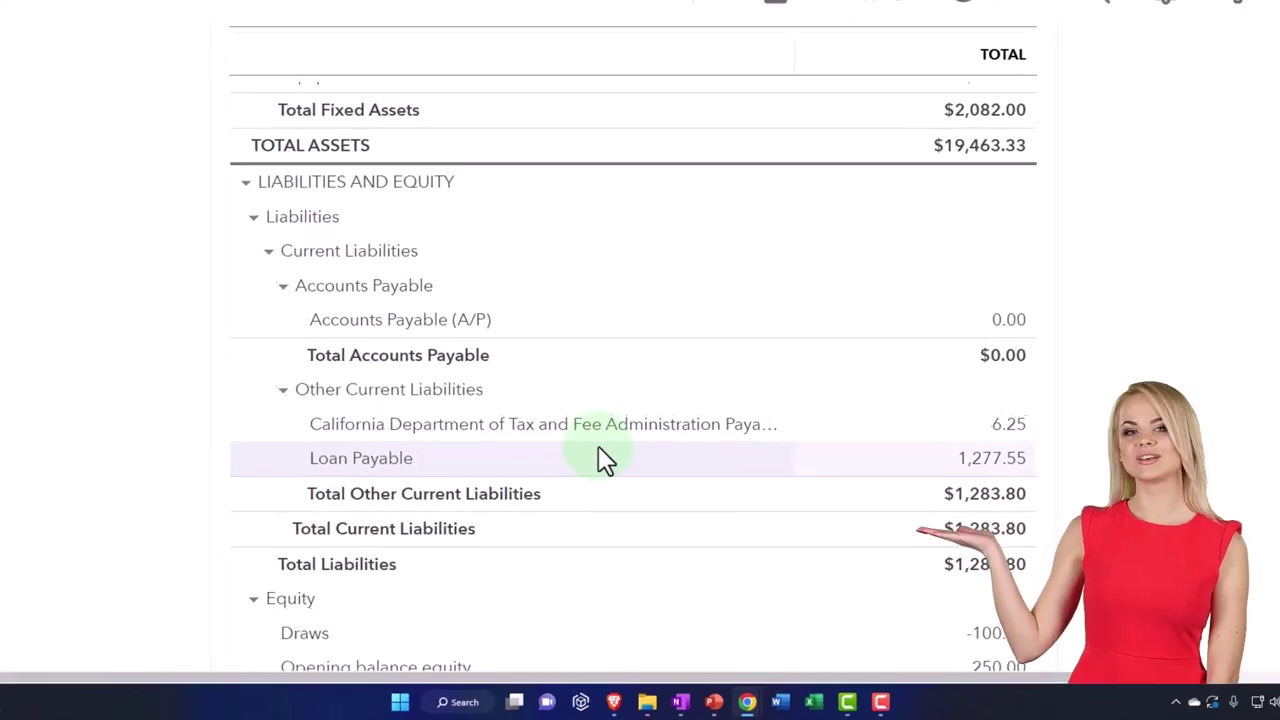
left_click(947, 445)
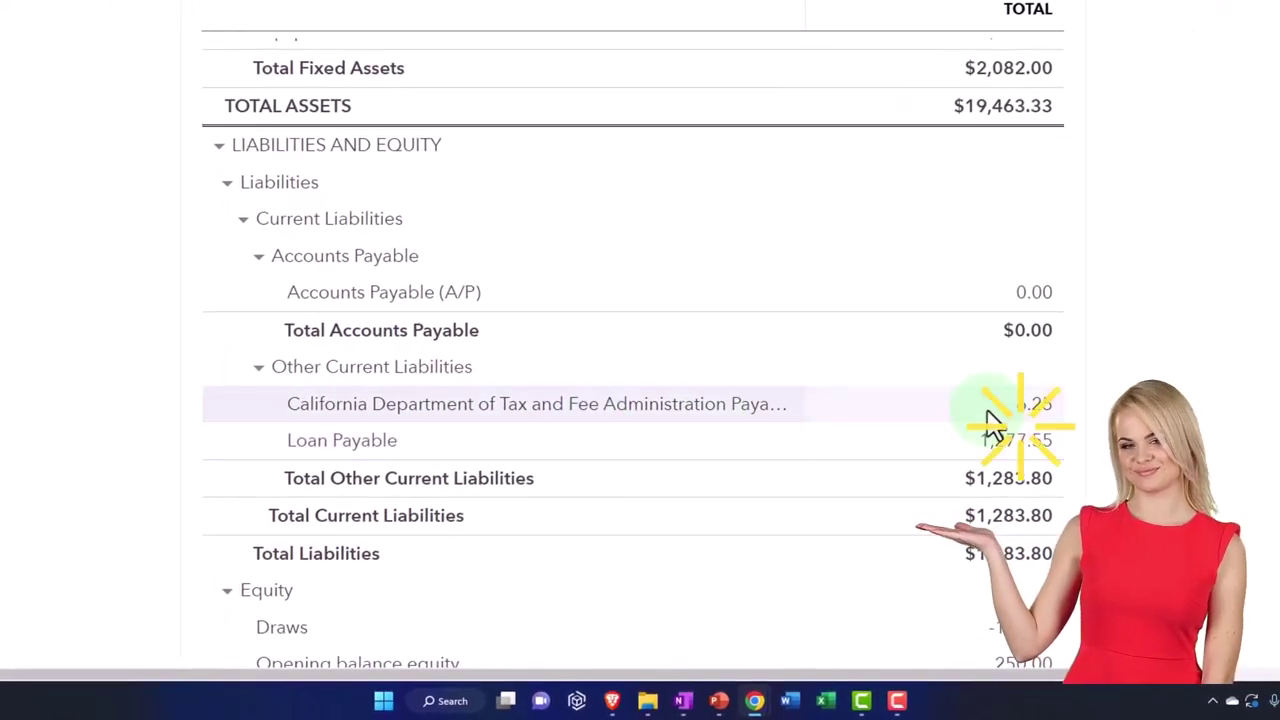
scroll(990, 420, "up", 5)
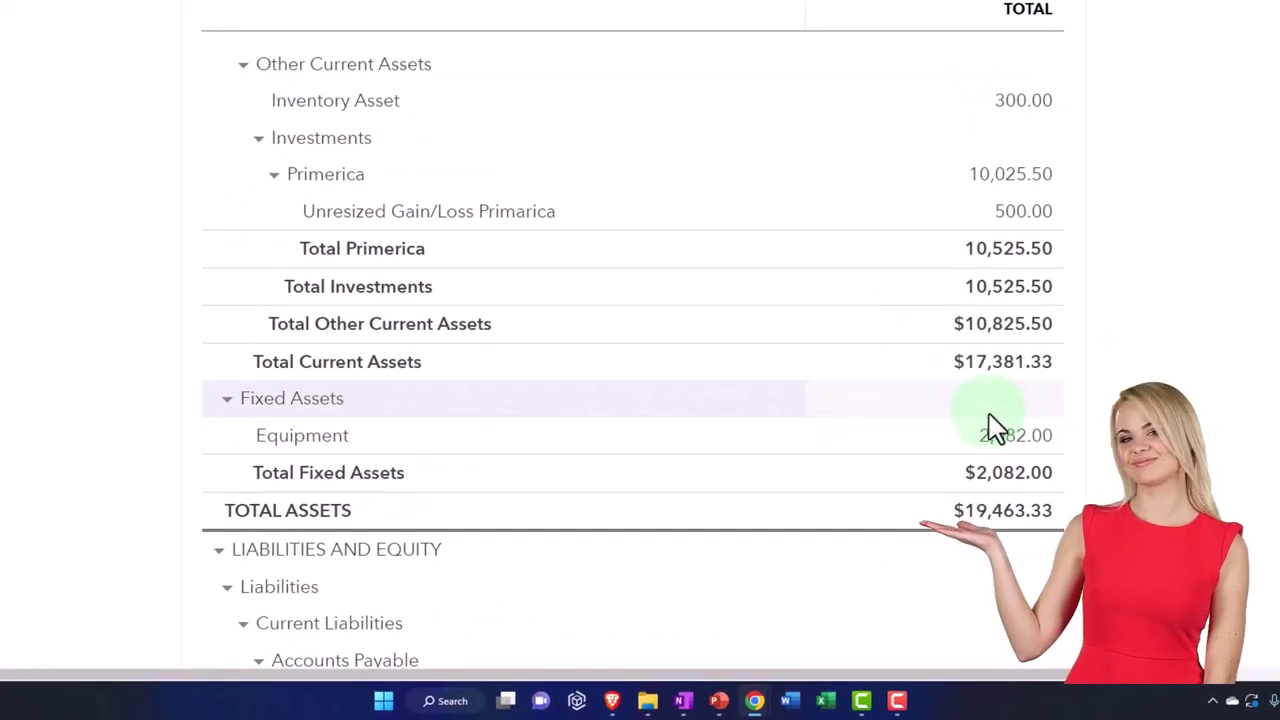
scroll(990, 420, "up", 1)
left_click(1006, 284)
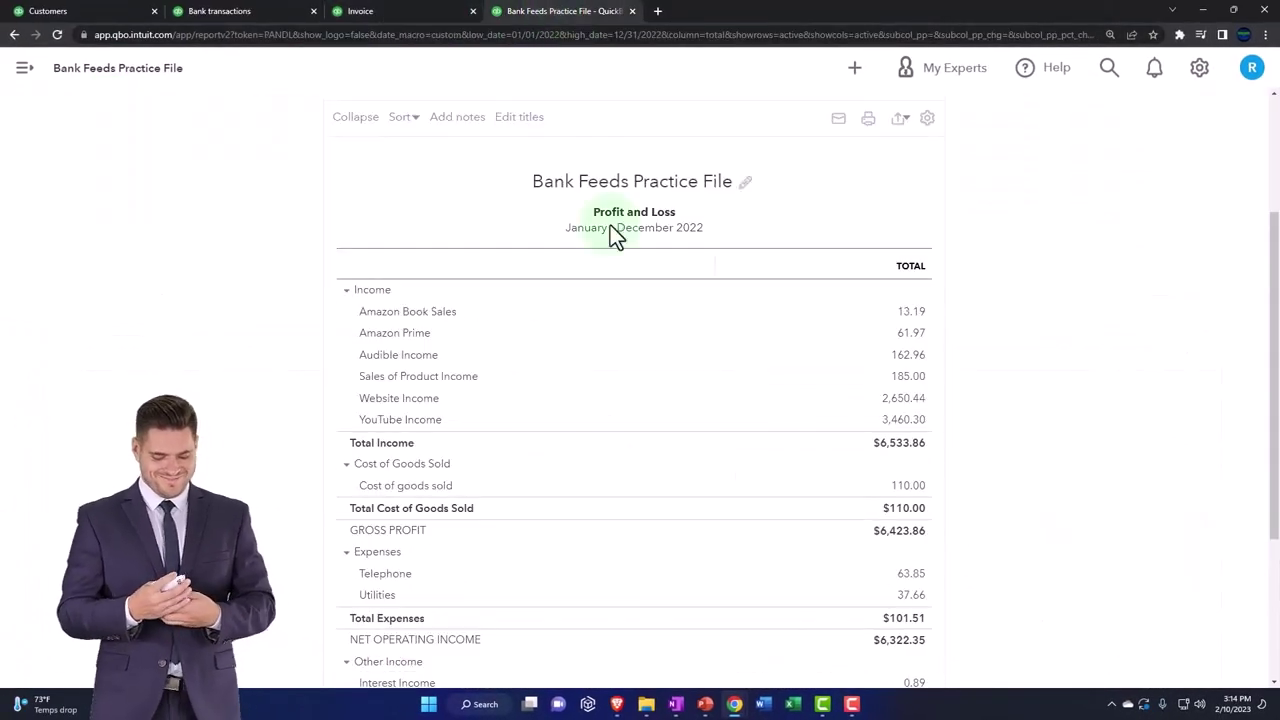
- Drill into the 110.00 Cost of goods sold amount, then return to the summary
left_click(893, 487)
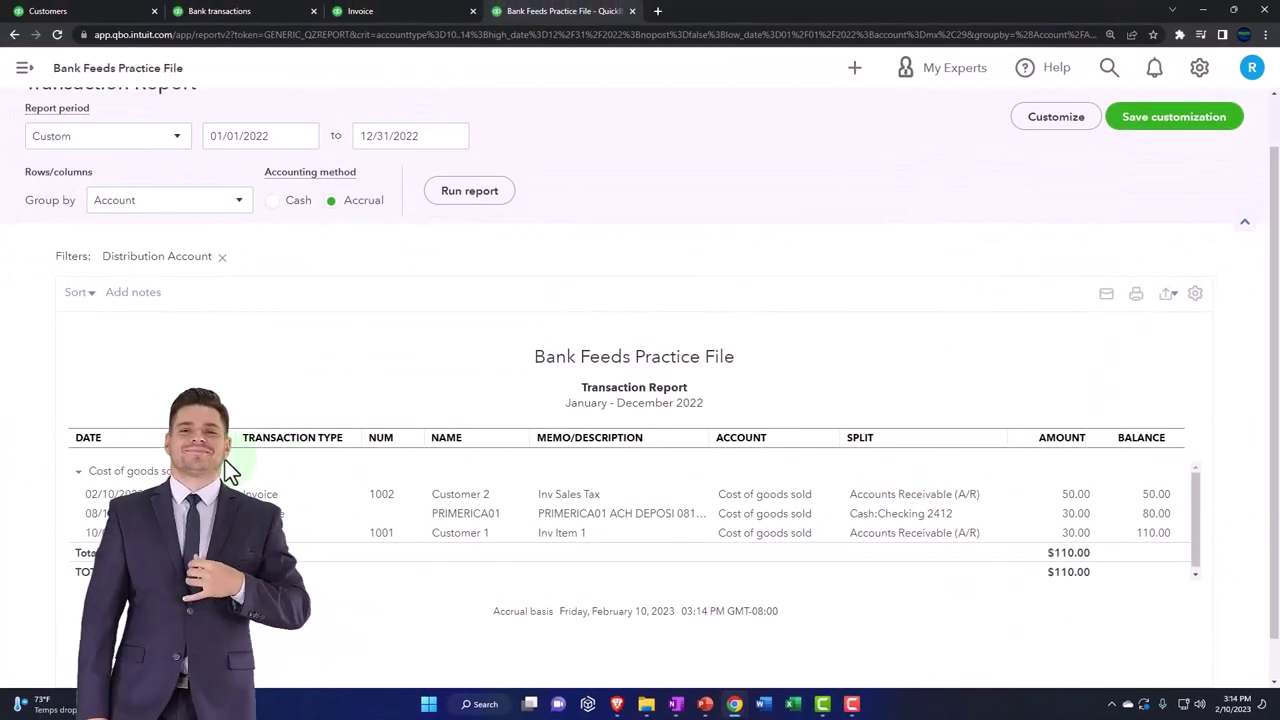
scroll(148, 245, "up", 2)
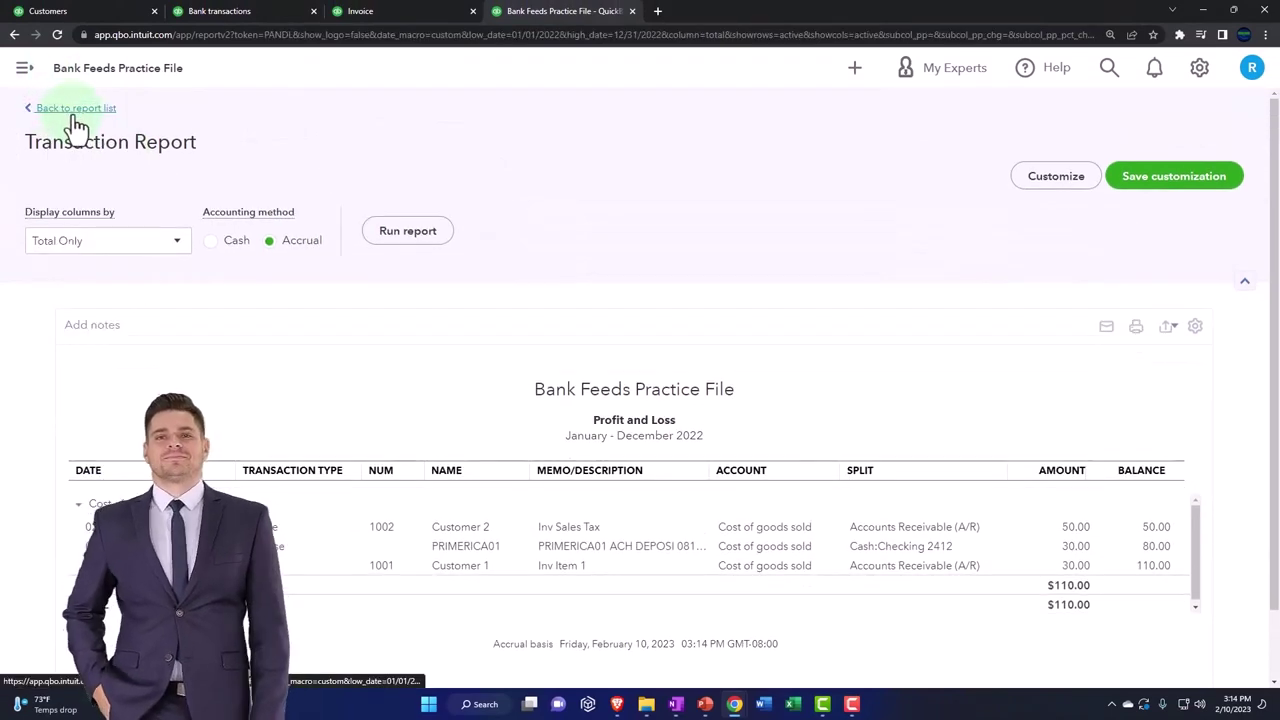
left_click(55, 110)
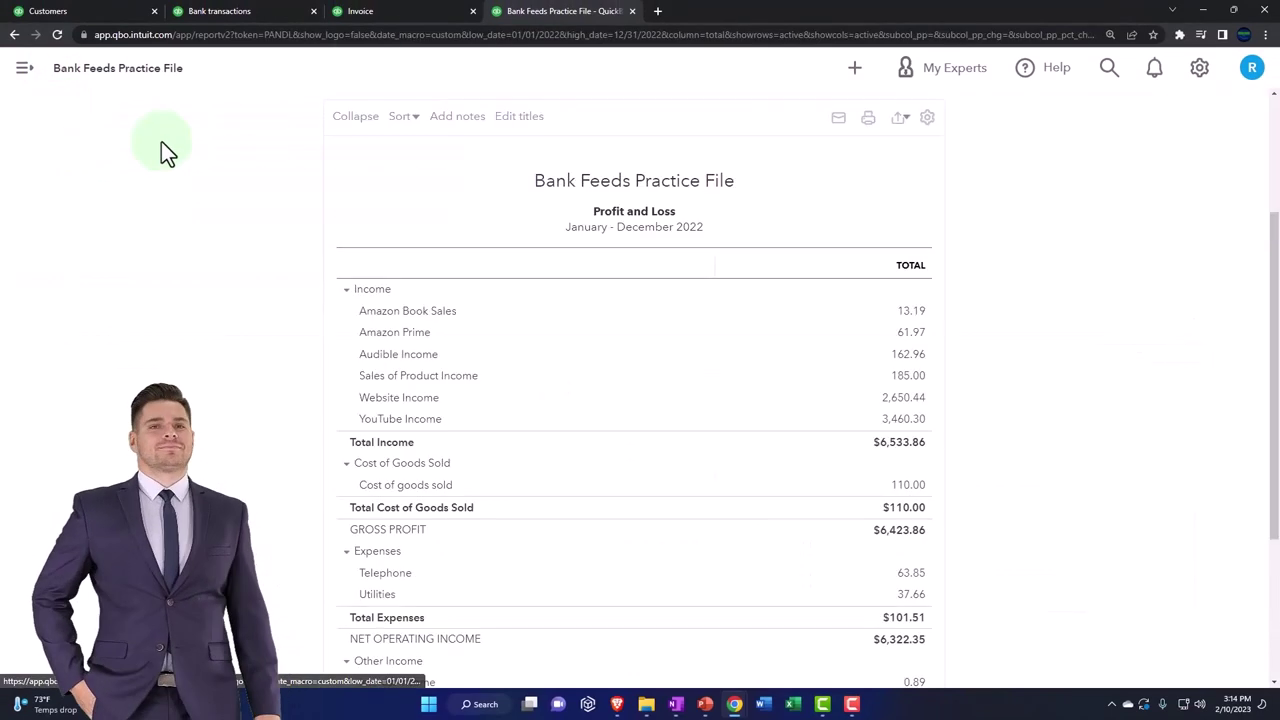
- View the Balance Sheet liabilities at 175% zoom, showing 6.25 California sales tax payable
left_click(392, 16)
key("ctrl+plus")
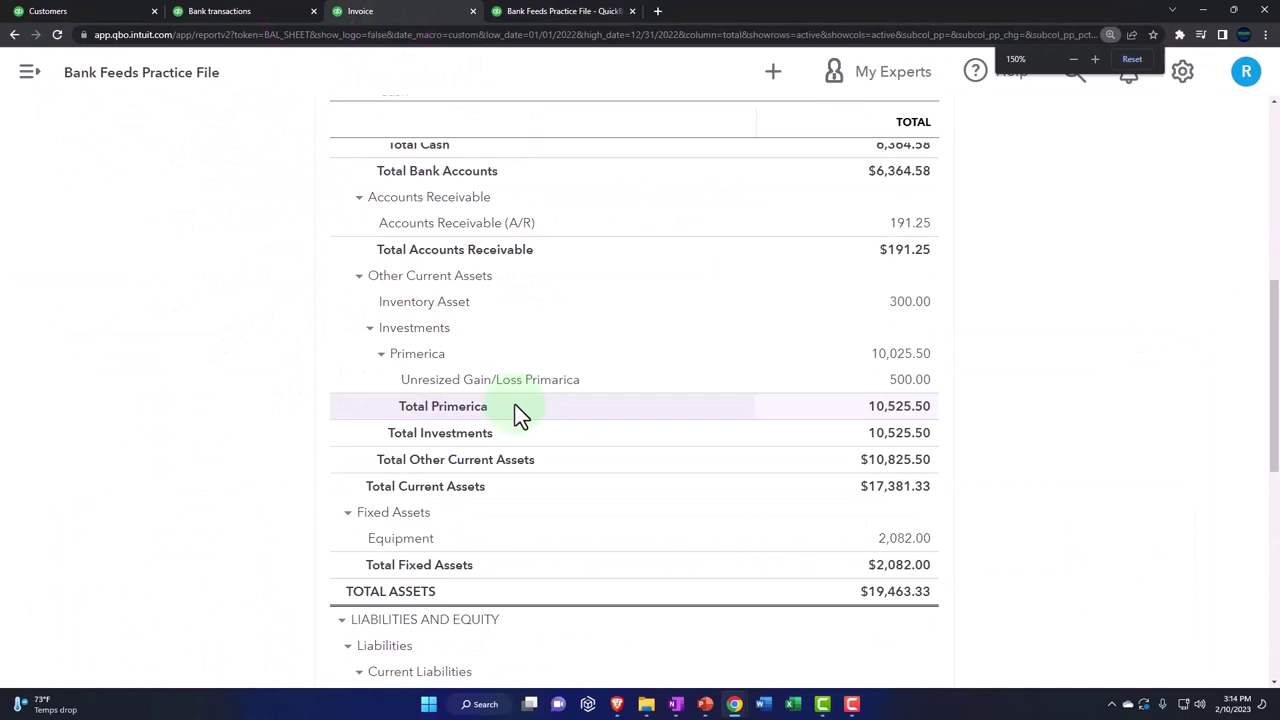
key("ctrl+plus")
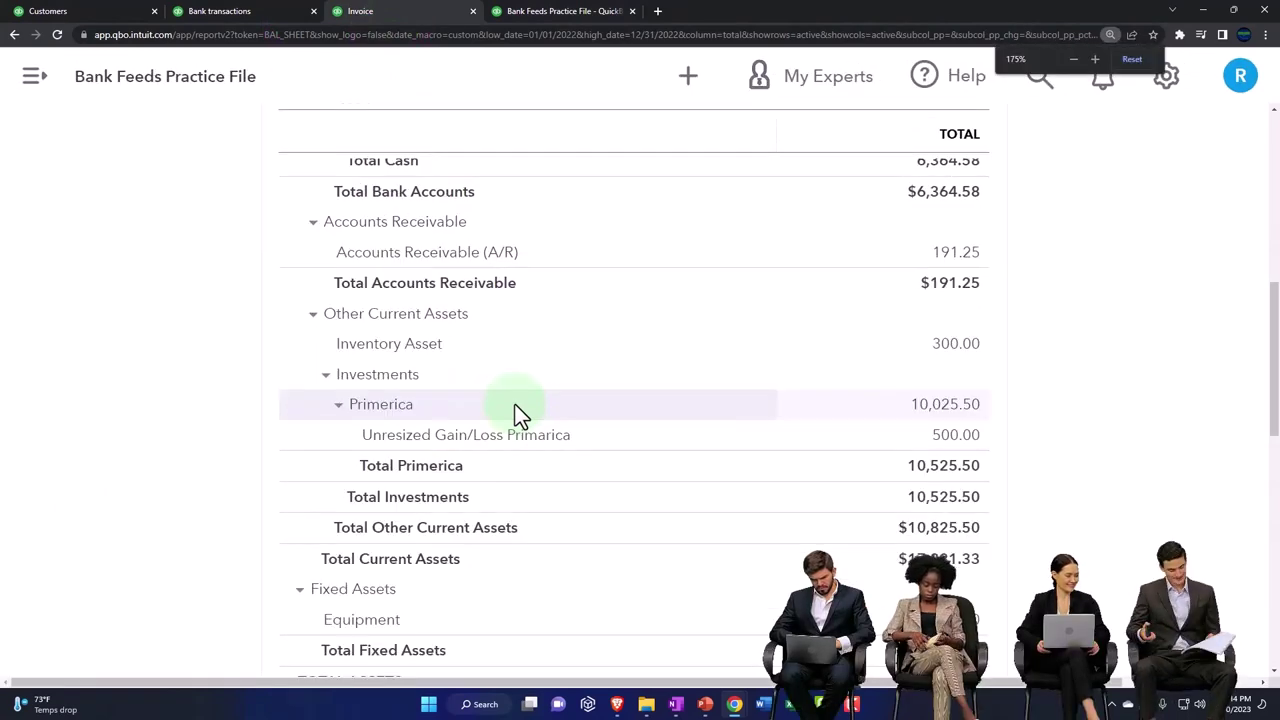
scroll(514, 403, "down", 2)
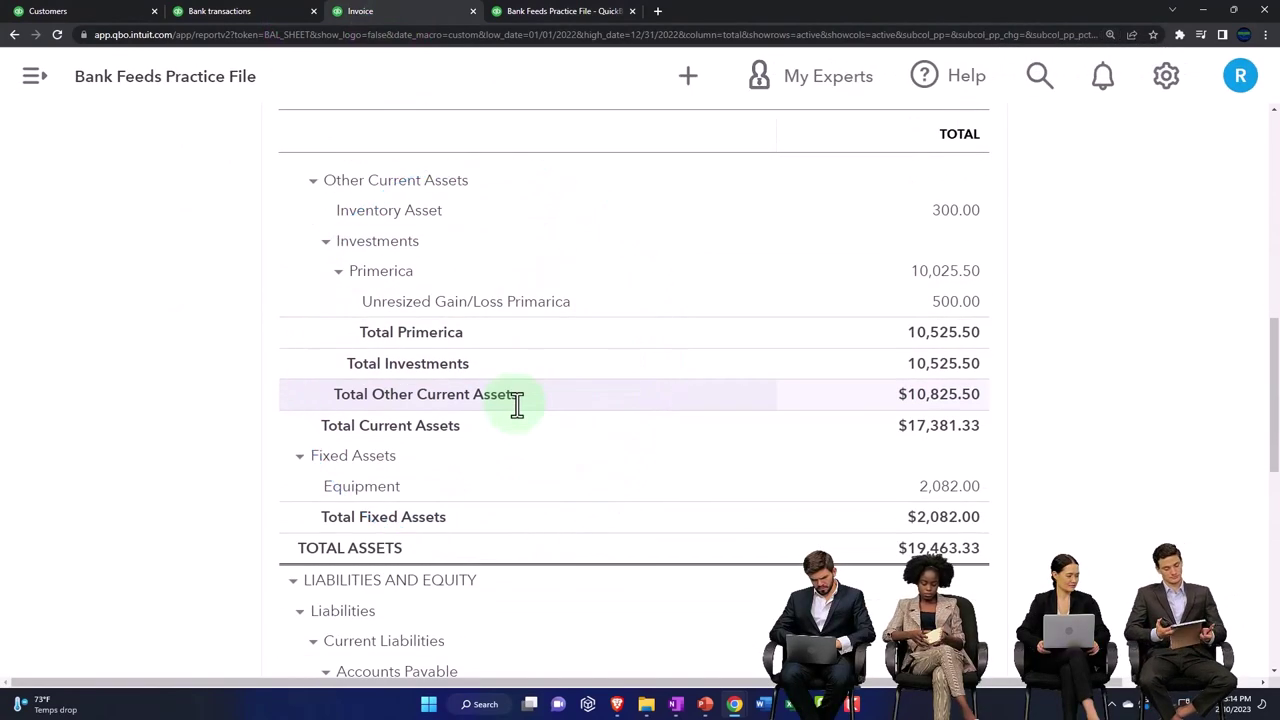
scroll(520, 417, "down", 5)
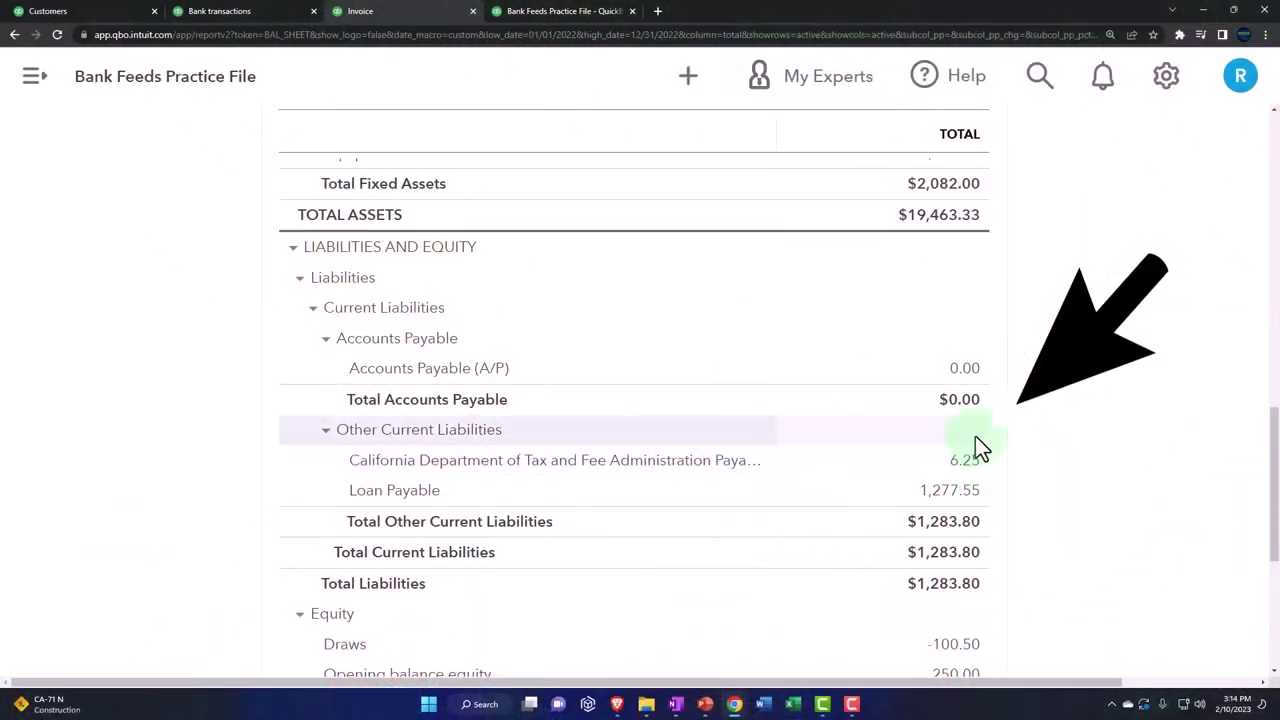
- Go to the Banking page for Cash:Checking 2412, showing 28 transactions to review
left_click(246, 14)
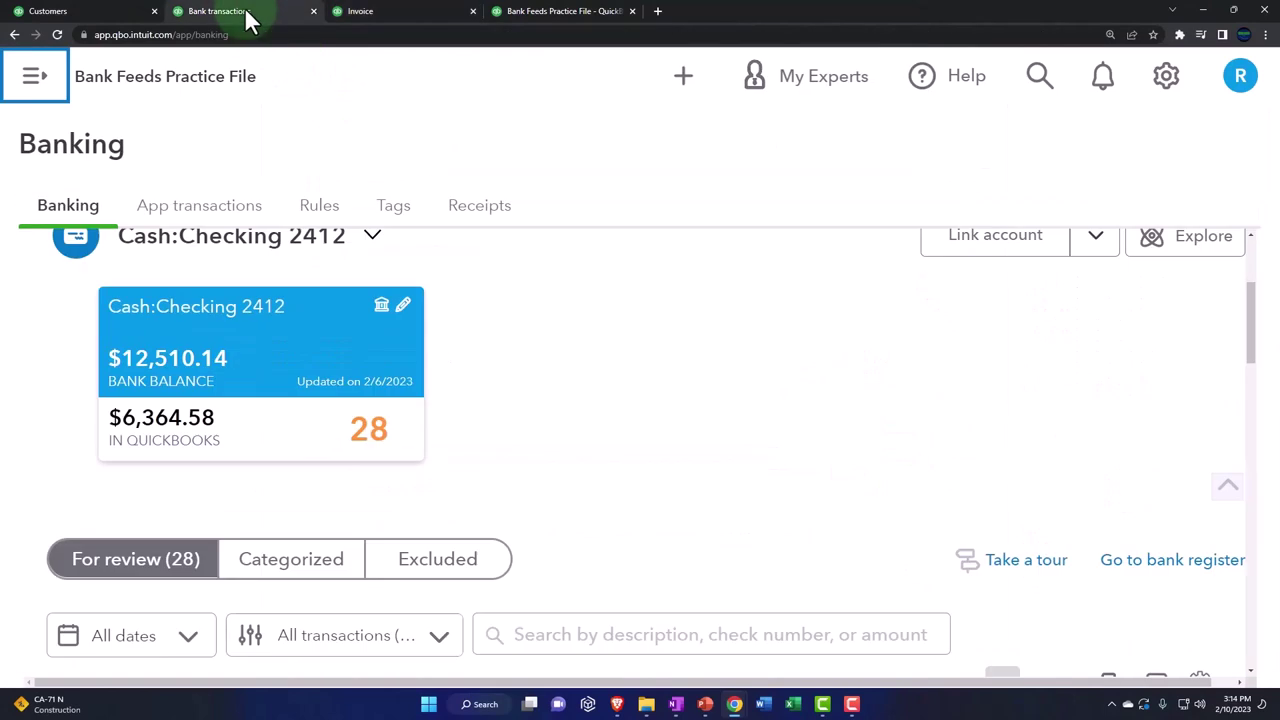
- Review Customer 2's $131.25 open balance, then go to Taxes > Sales tax
left_click(82, 12)
left_click(34, 78)
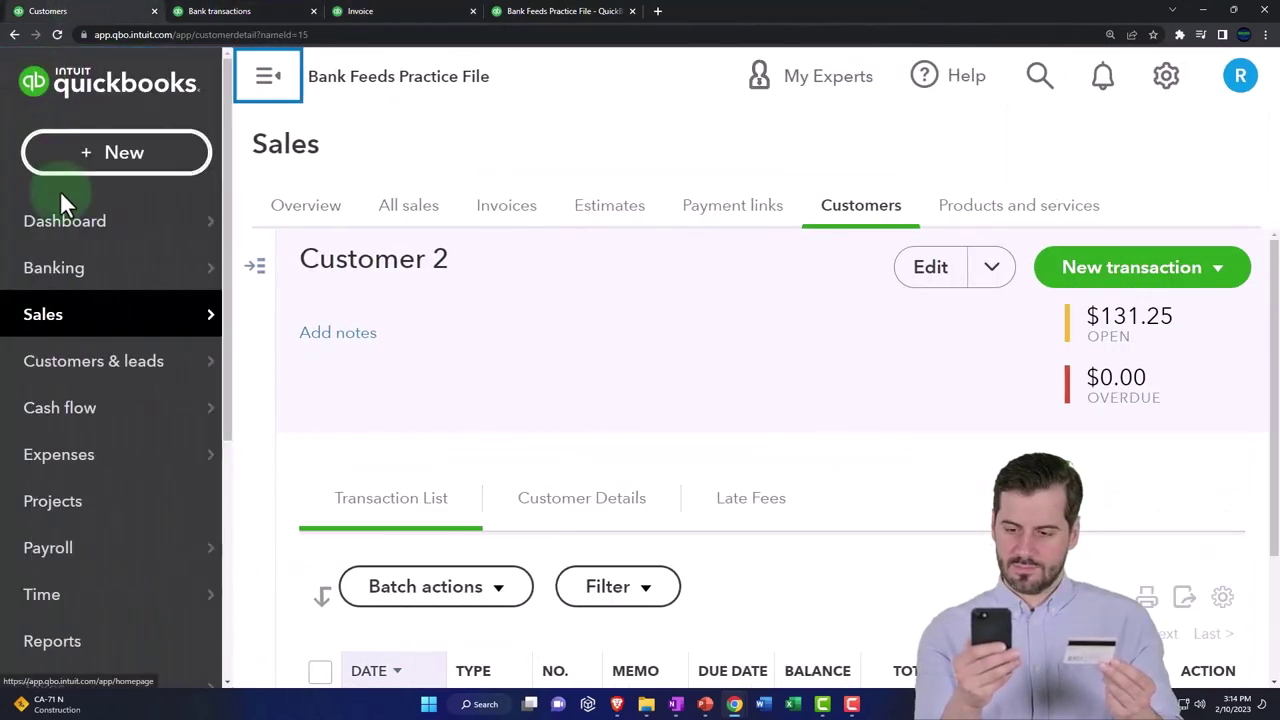
scroll(89, 380, "down", 3)
left_click(78, 510)
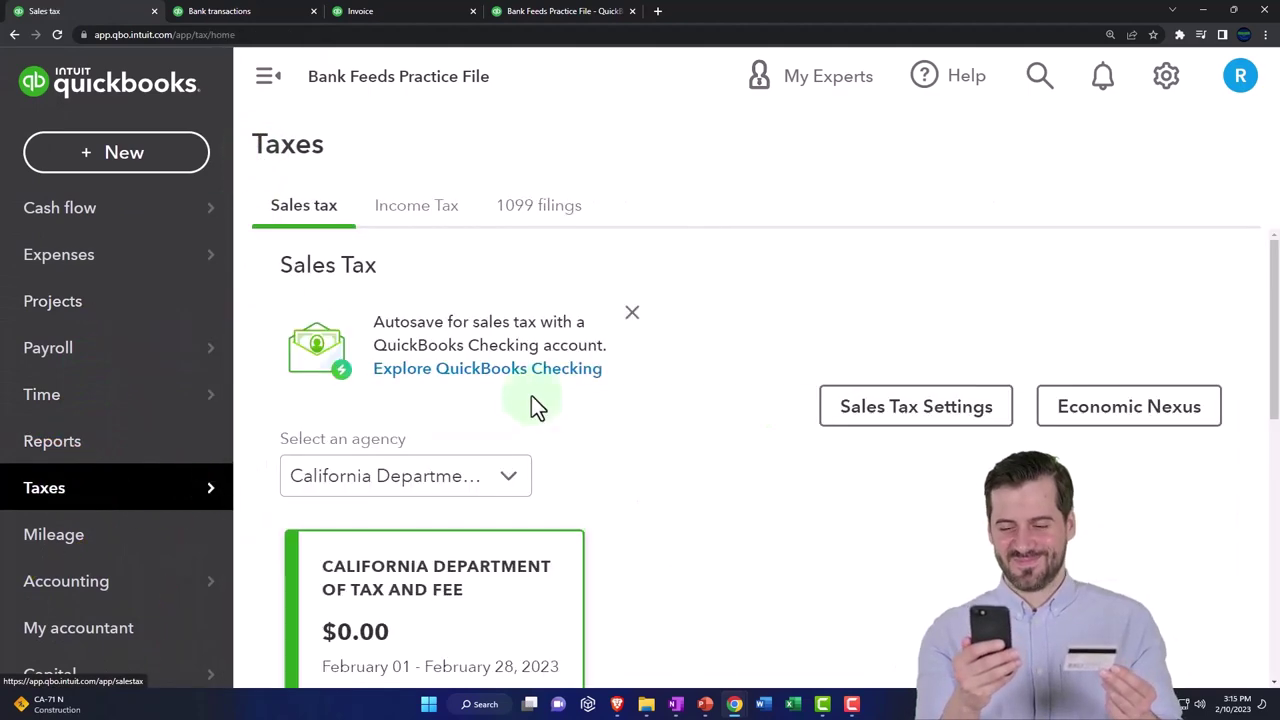
- Look over the California sales tax filings, then return to the Balance Sheet showing 6.25 tax payable
left_click(268, 84)
scroll(391, 355, "down", 3)
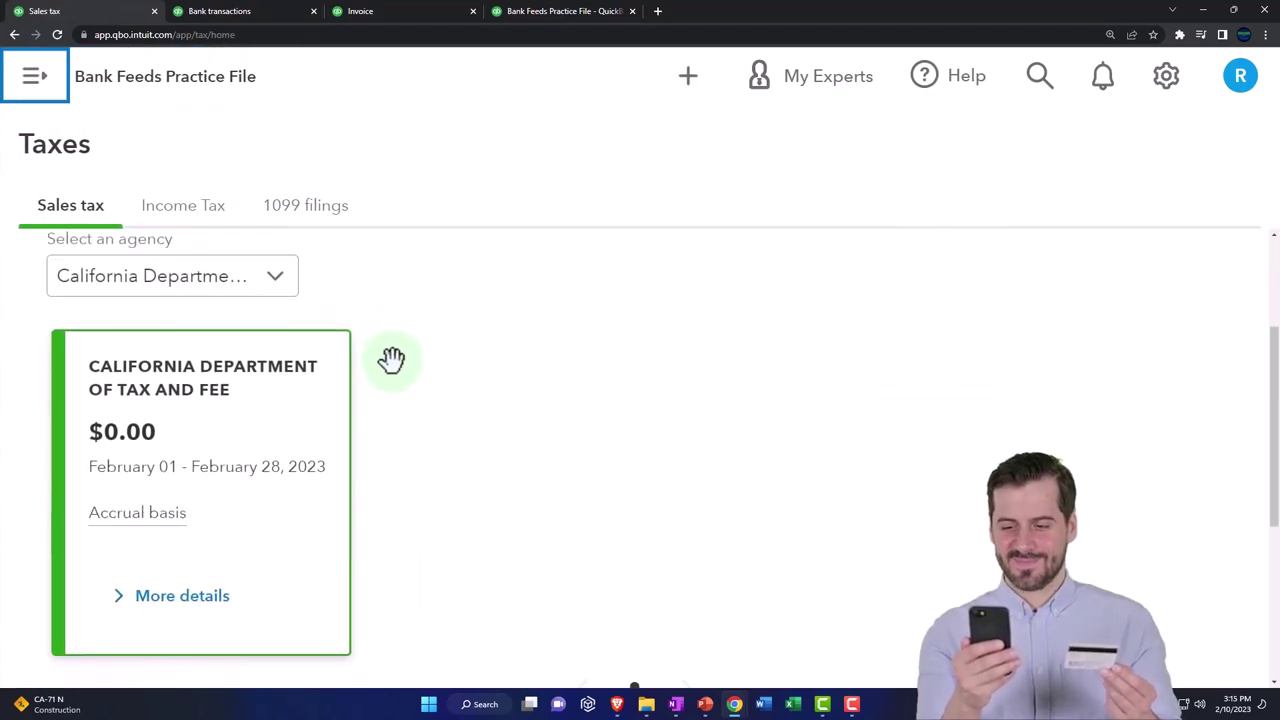
scroll(476, 458, "down", 4)
scroll(483, 475, "down", 1)
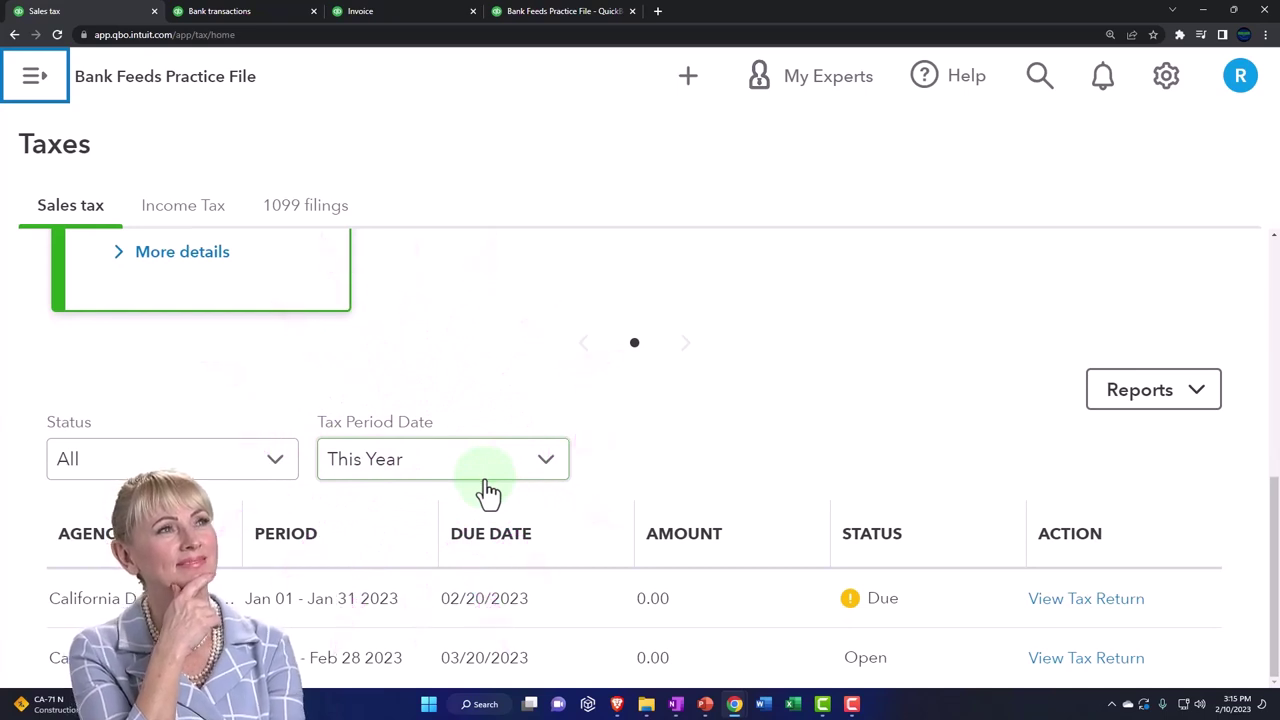
scroll(488, 490, "up", 3)
scroll(485, 480, "up", 2)
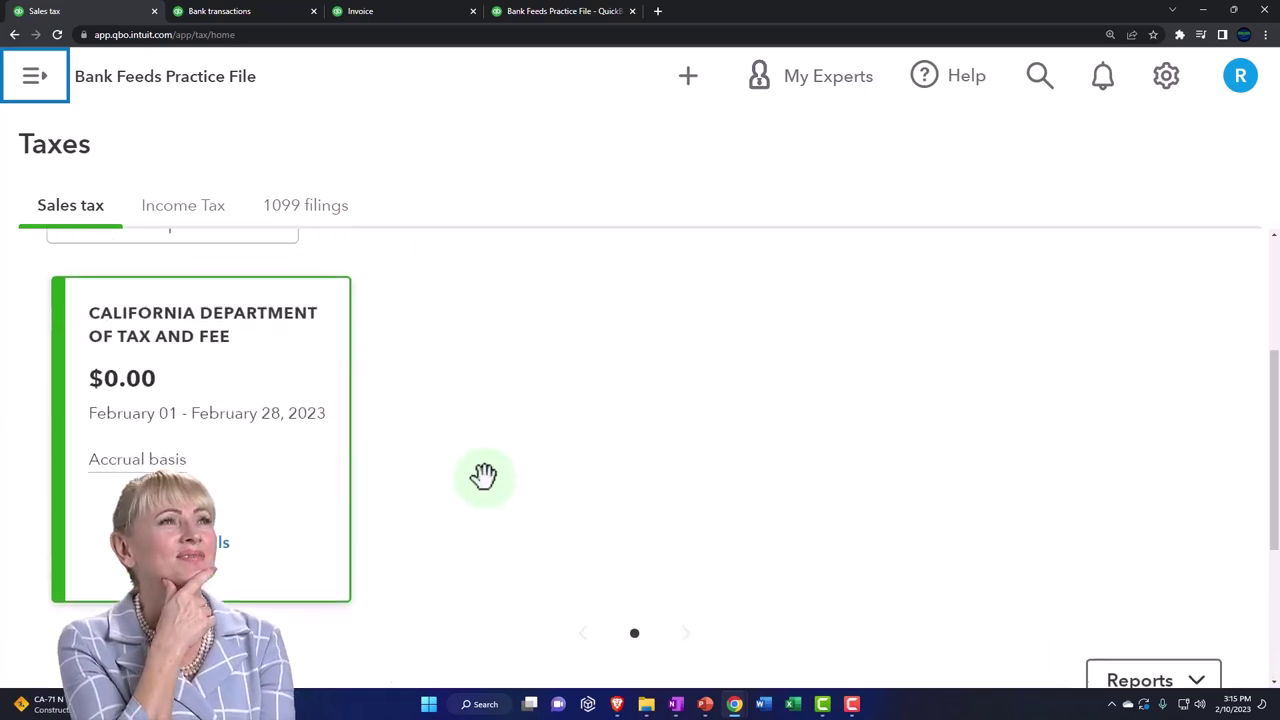
key("ctrl+minus")
scroll(484, 476, "up", 2)
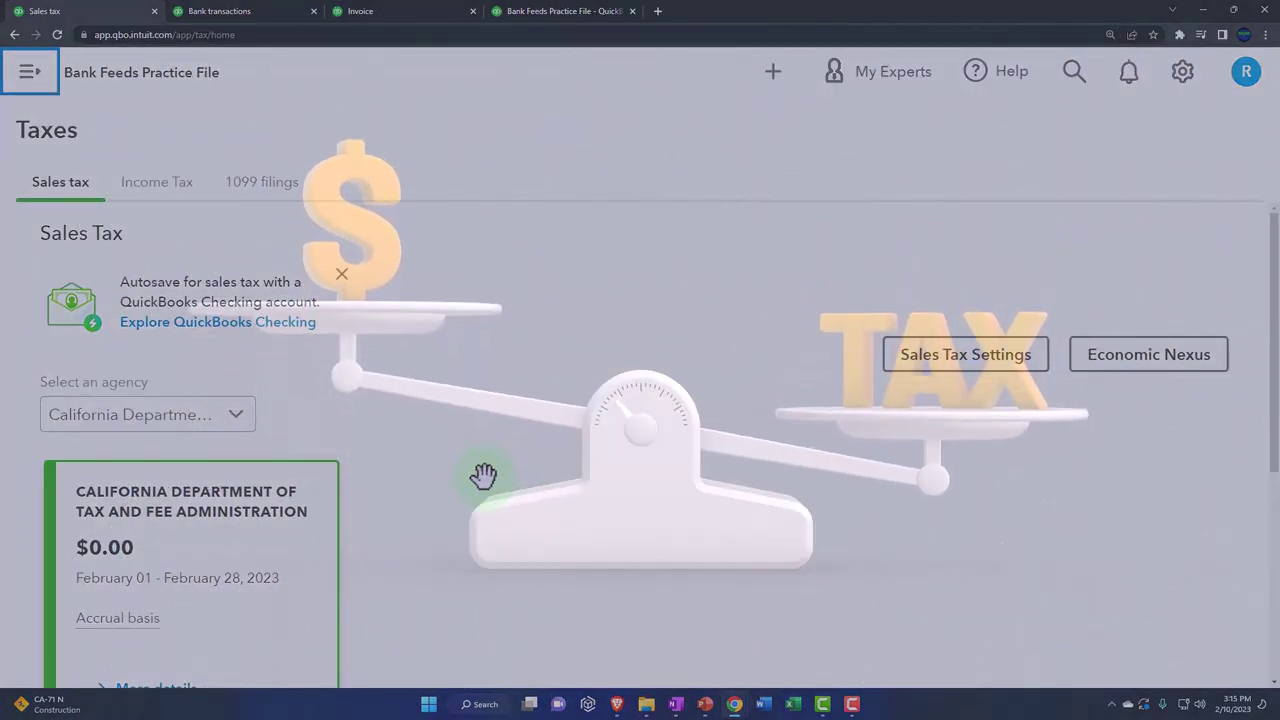
scroll(383, 487, "down", 1)
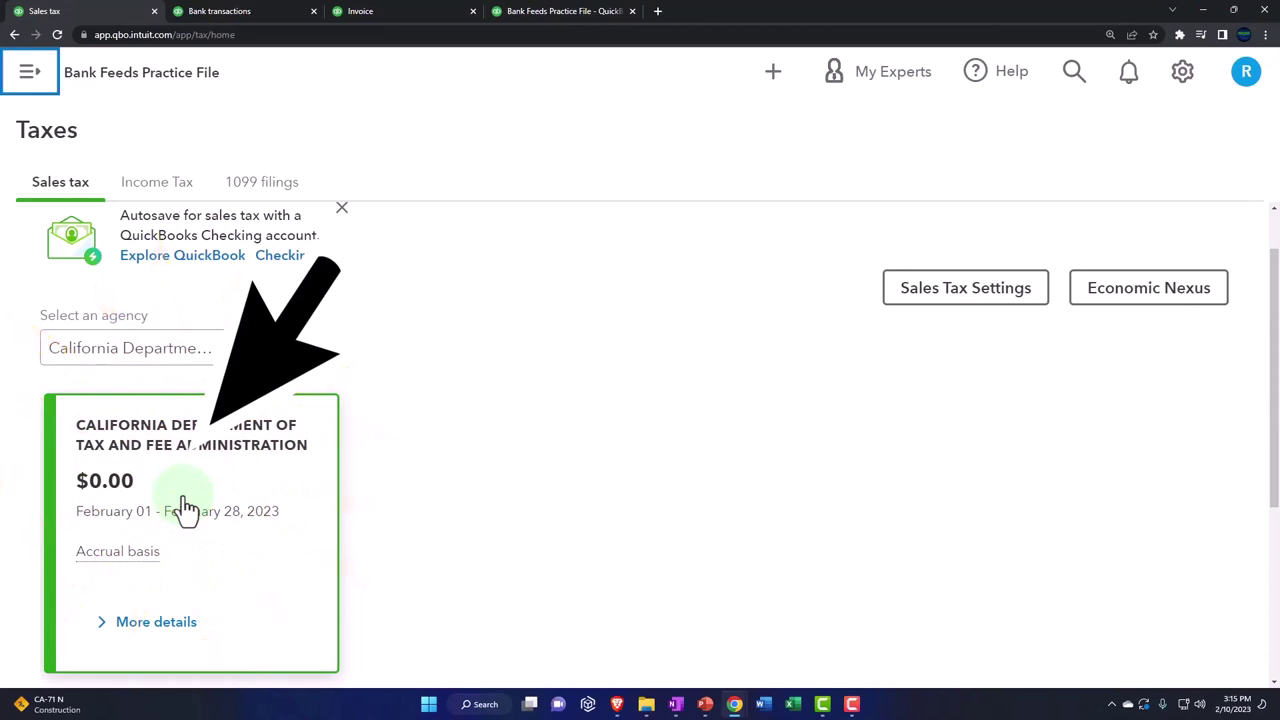
left_click(257, 19)
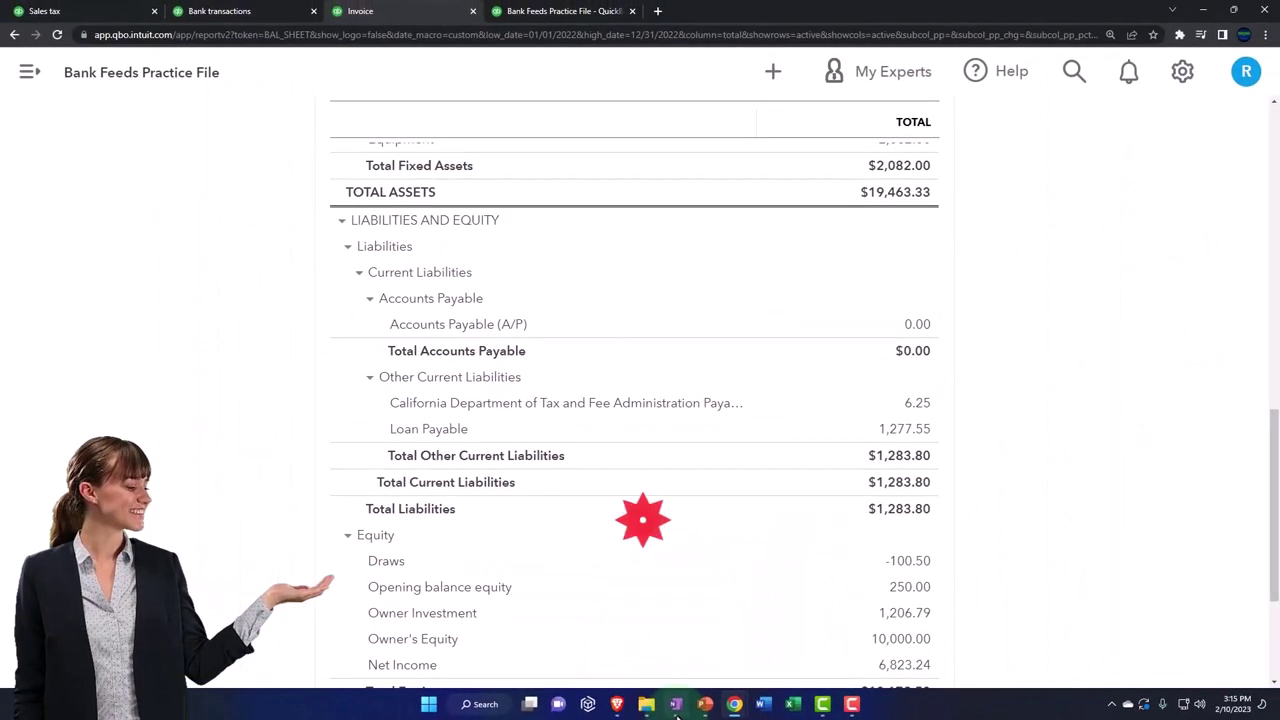
- Switch to OneNote to show the vendors–customers–employees workflow diagram page
left_click(677, 710)
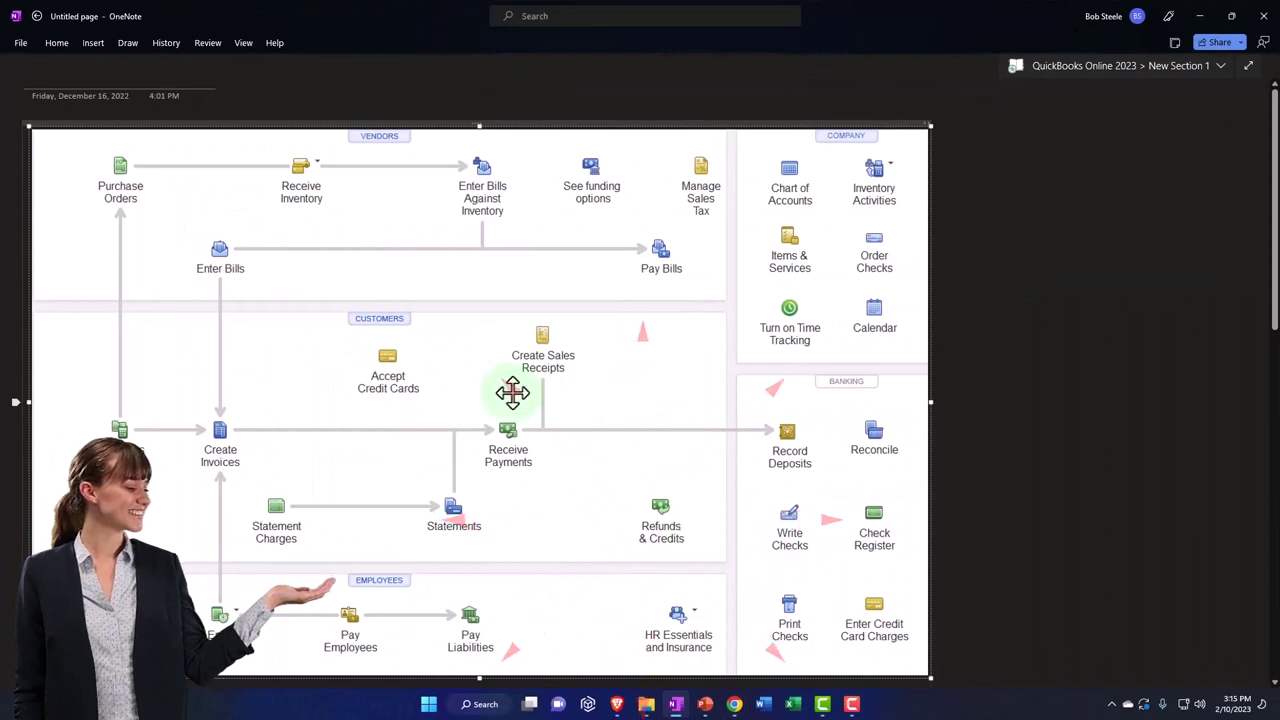